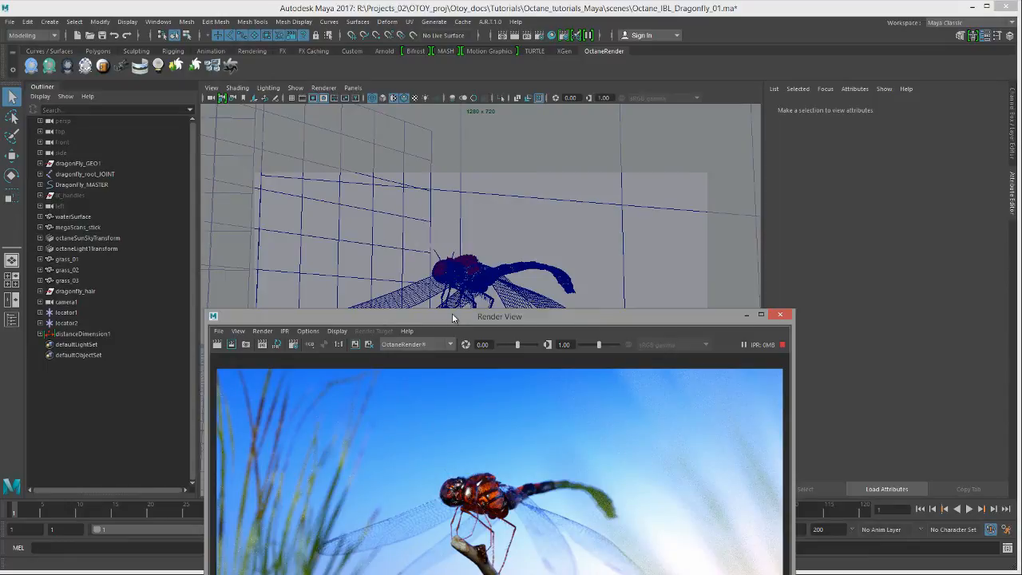
Close the Render View and delete octaneSunSkyTransform and octaneLight1Transform from the scene.
{"action": "left_click_drag", "start_coordinate": [452, 313], "coordinate": [503, 92]}
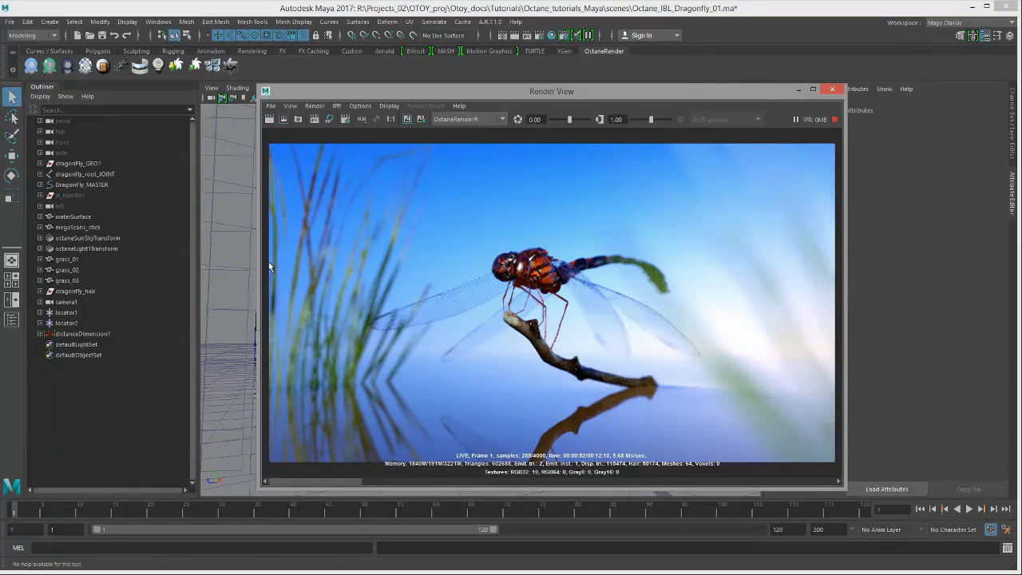
{"action": "left_click", "coordinate": [832, 89]}
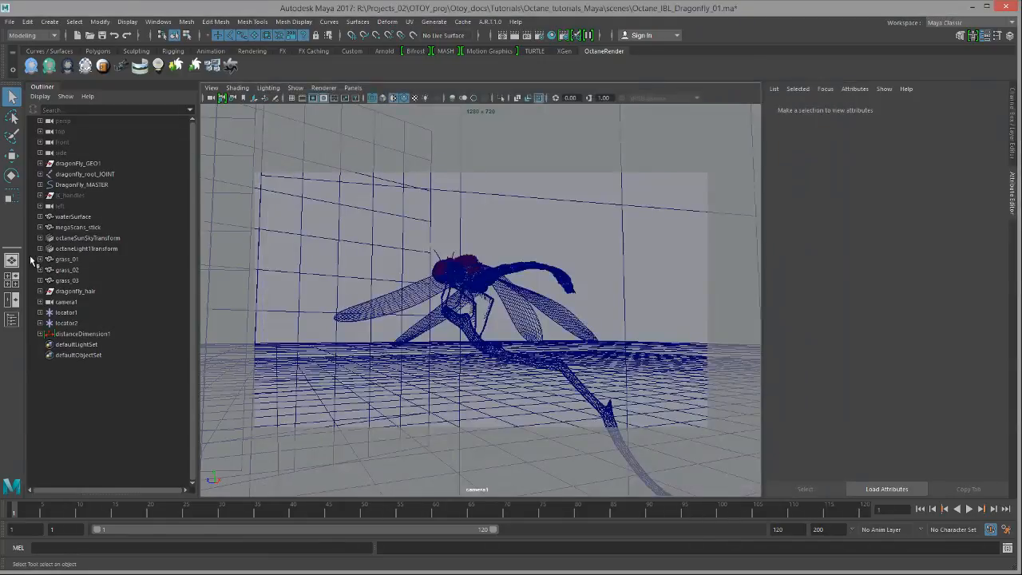
{"action": "left_click", "coordinate": [86, 238]}
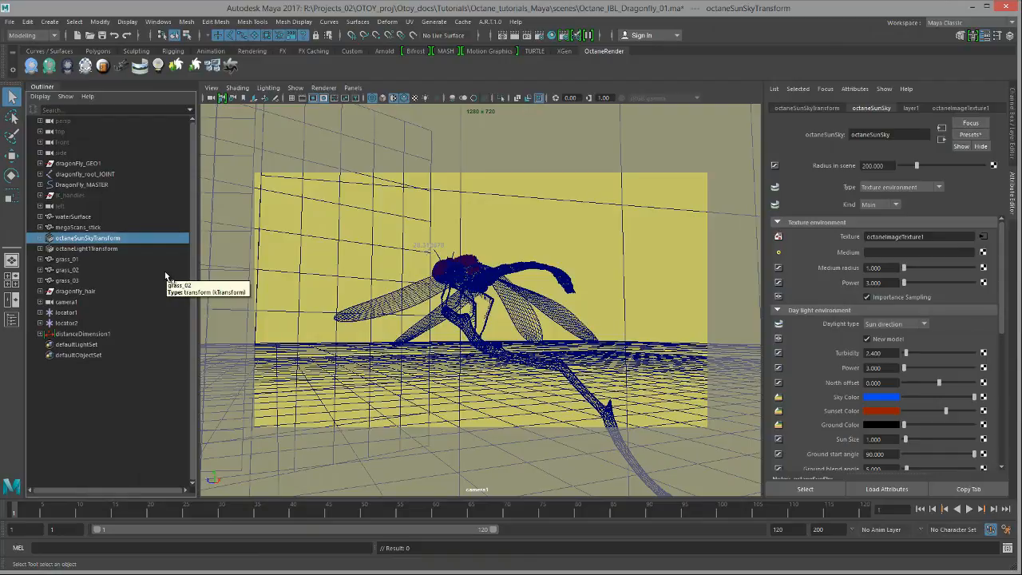
{"action": "key", "text": "Delete"}
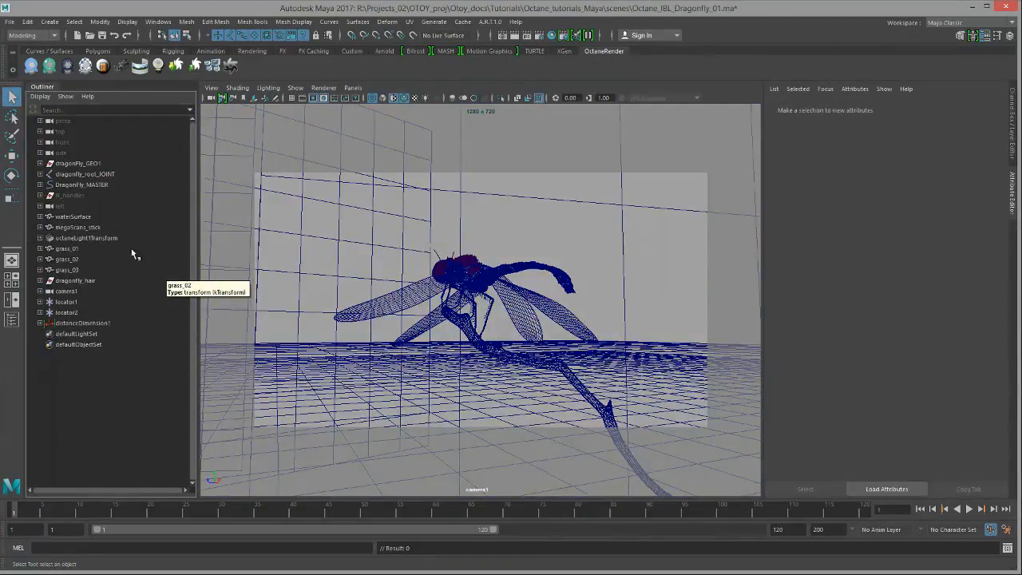
{"action": "left_click", "coordinate": [115, 238]}
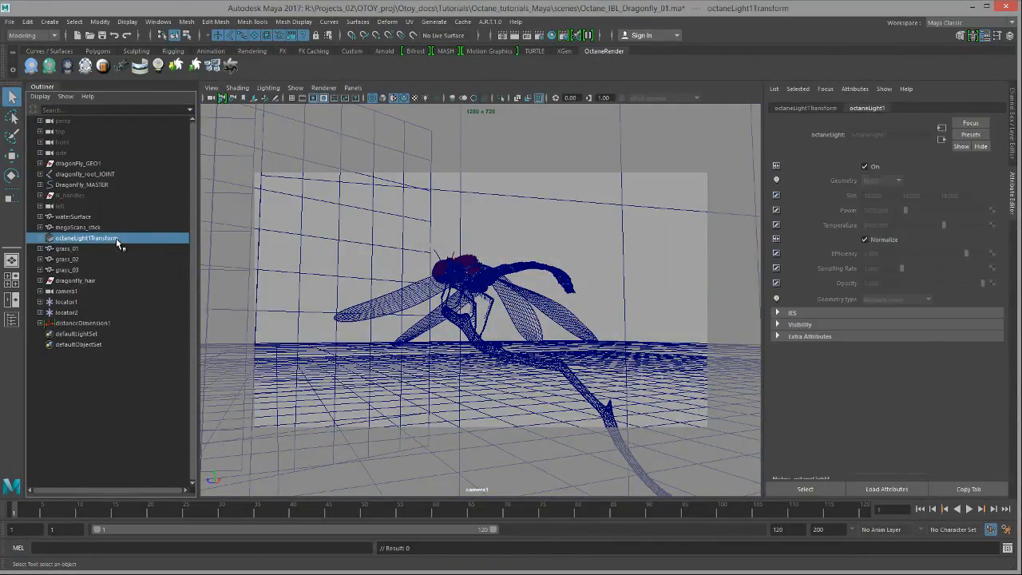
{"action": "key", "text": "Delete"}
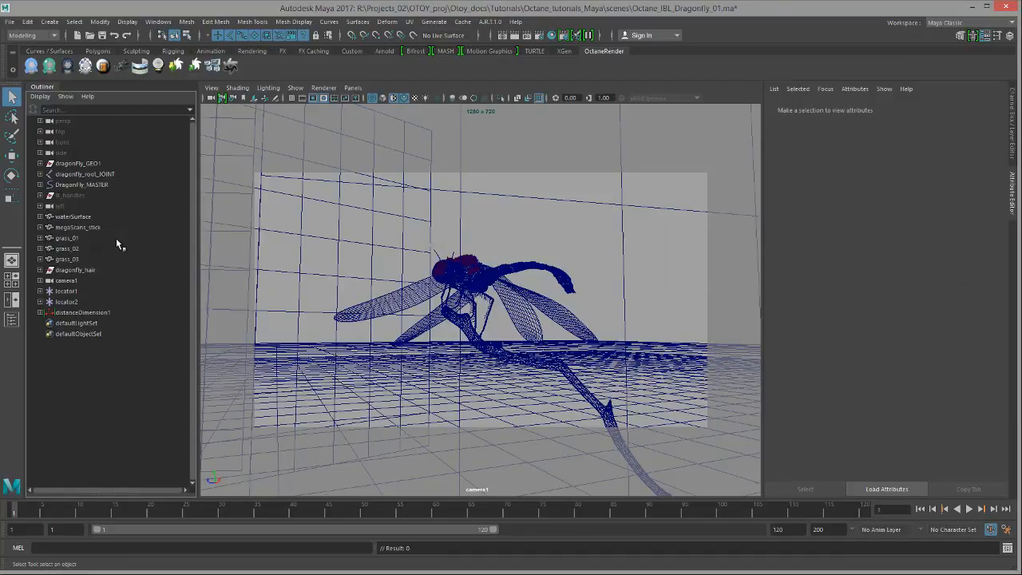
Open the Render View, rerun the OctaneRender IPR render to examine the scene without its lights, and close the window.
{"action": "left_click", "coordinate": [164, 22]}
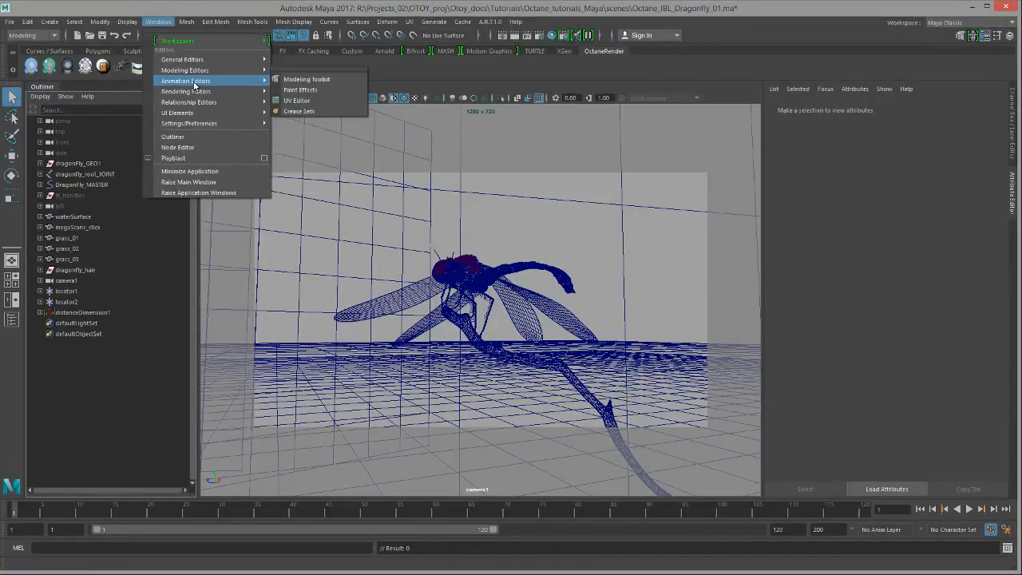
{"action": "mouse_move", "coordinate": [208, 91]}
{"action": "left_click", "coordinate": [317, 102]}
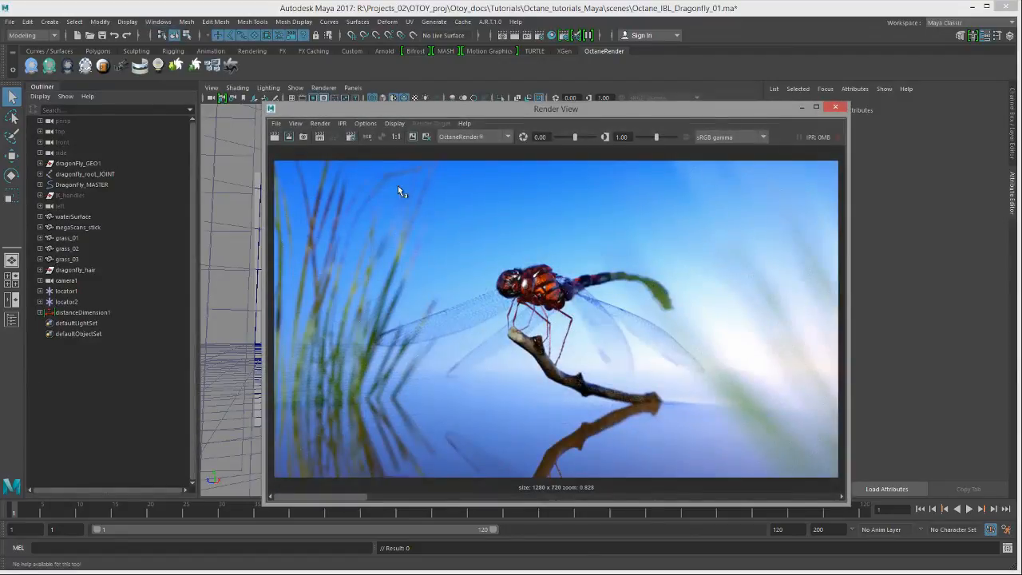
{"action": "left_click", "coordinate": [319, 136]}
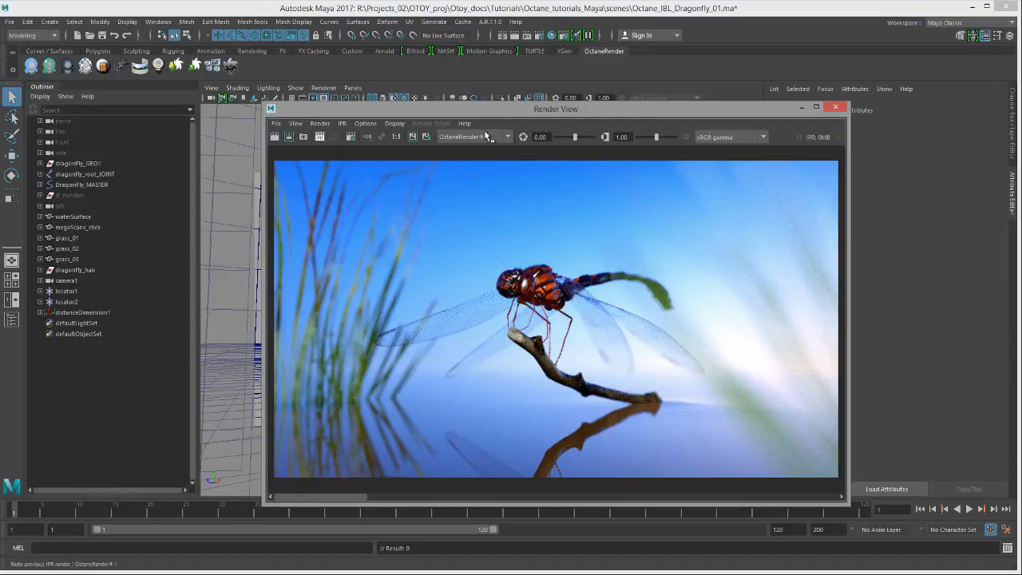
{"action": "left_click_drag", "start_coordinate": [500, 112], "coordinate": [443, 110]}
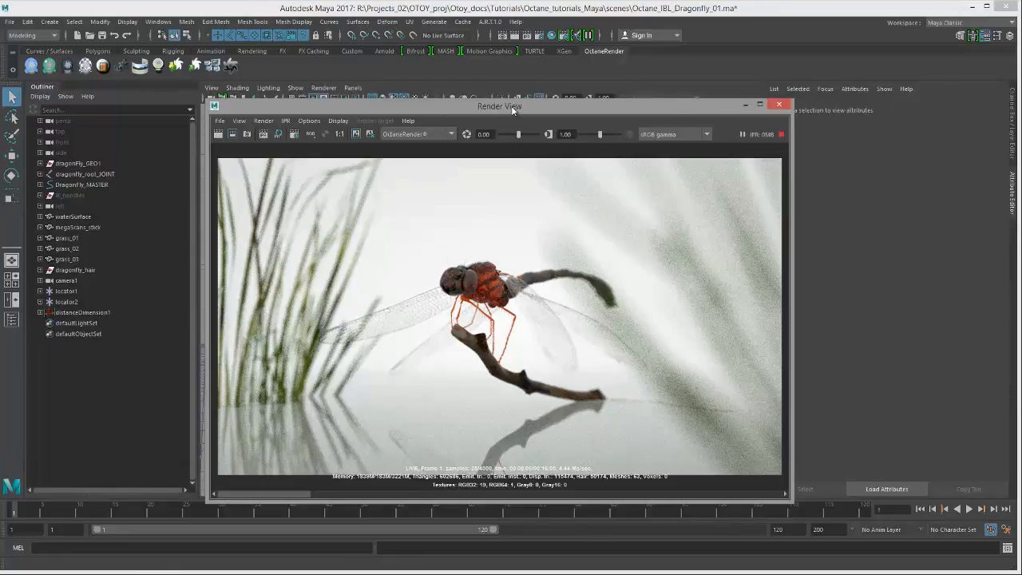
{"action": "left_click_drag", "start_coordinate": [512, 111], "coordinate": [459, 114]}
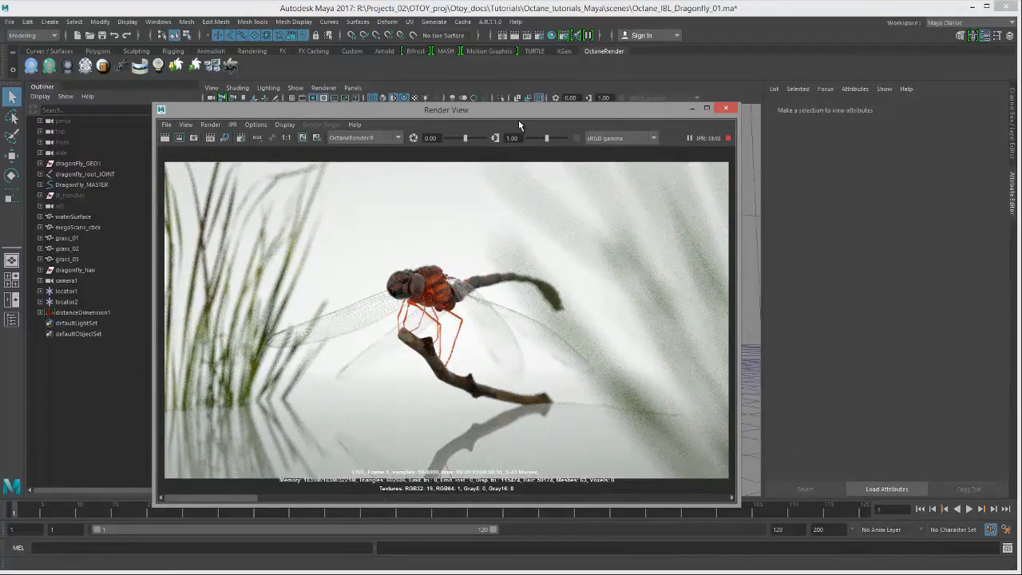
{"action": "left_click_drag", "start_coordinate": [657, 108], "coordinate": [643, 146]}
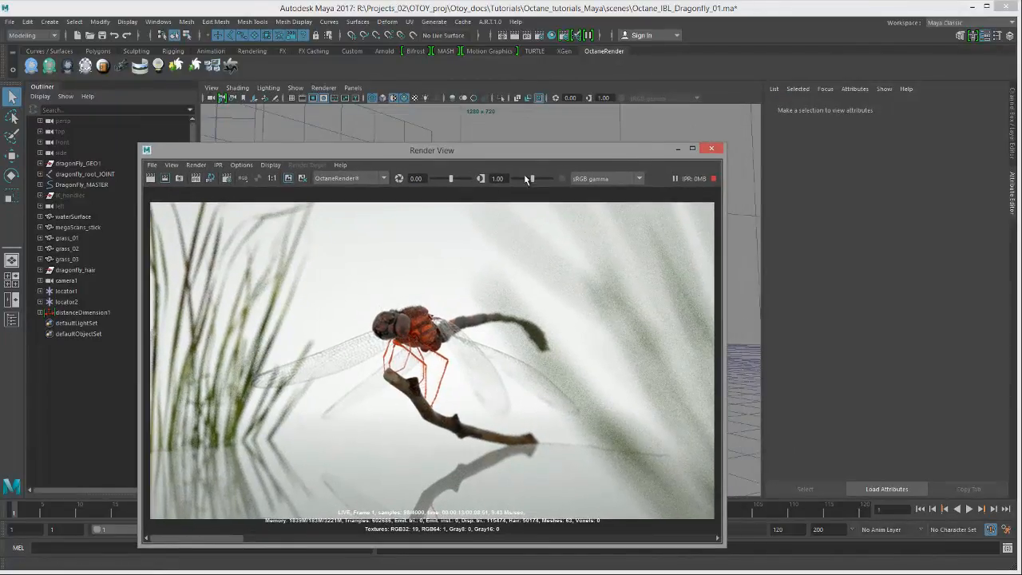
{"action": "left_click", "coordinate": [709, 149]}
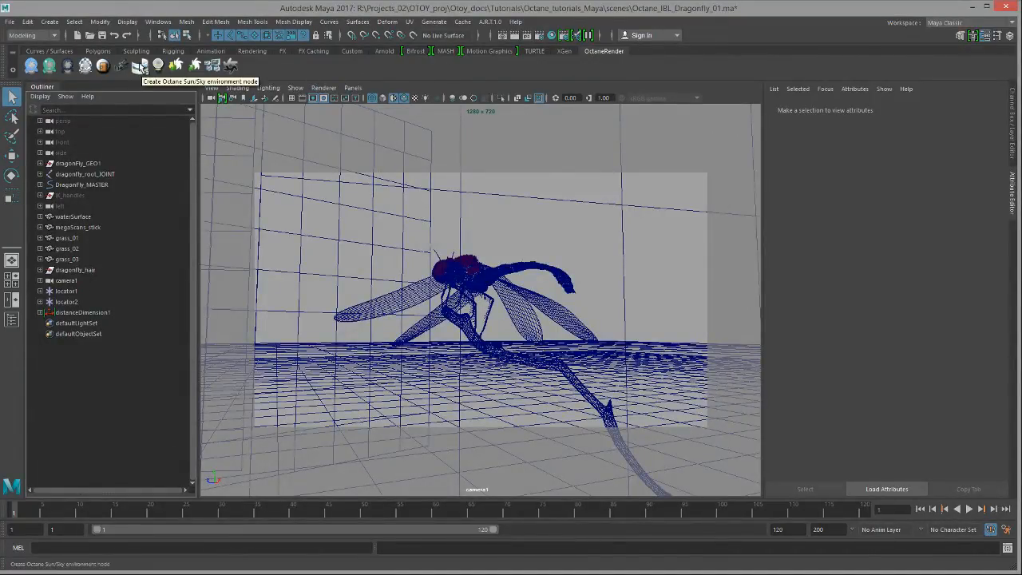
Create an Octane Sun/Sky environment node and switch the viewport to the perspective camera to inspect its sphere.
{"action": "left_click", "coordinate": [139, 67]}
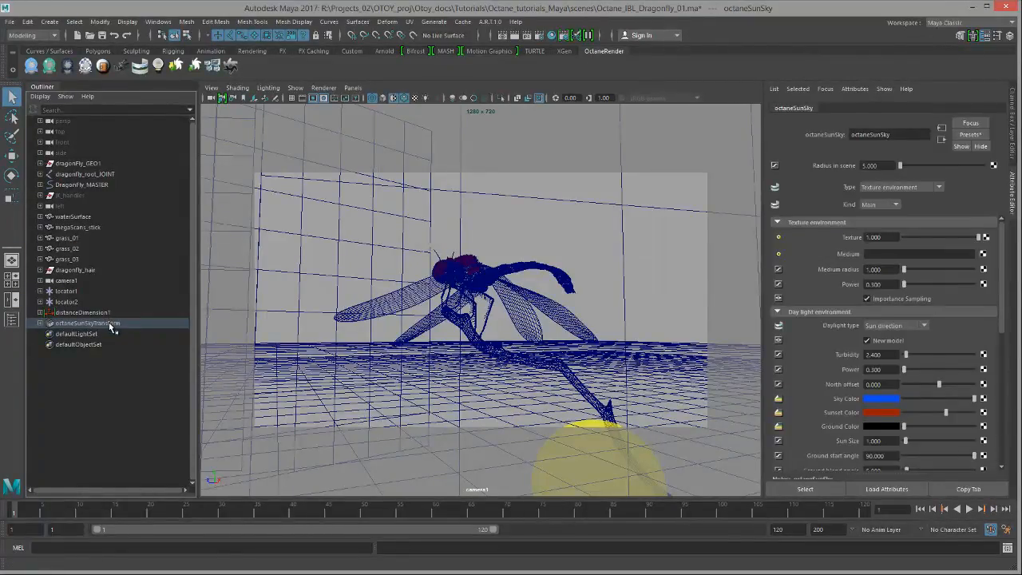
{"action": "left_click", "coordinate": [353, 88]}
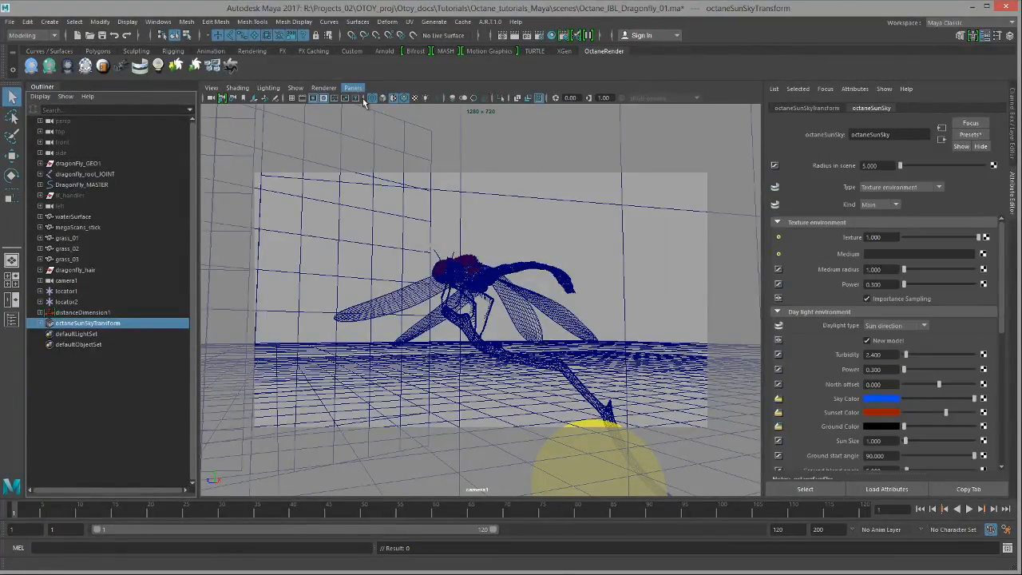
{"action": "mouse_move", "coordinate": [364, 100]}
{"action": "left_click", "coordinate": [471, 108]}
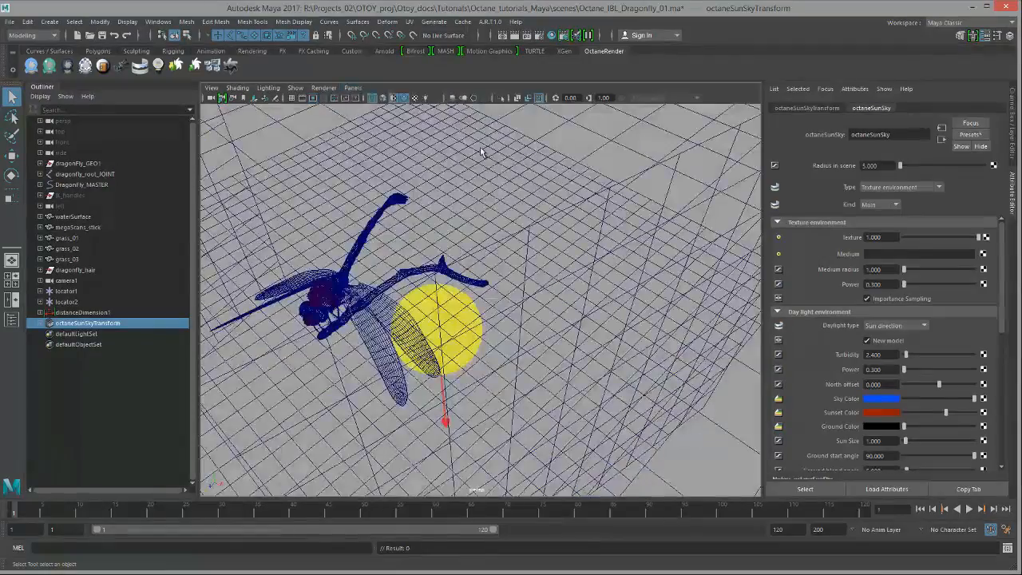
{"action": "left_click_drag", "start_coordinate": [549, 221], "coordinate": [511, 132], "text": "alt"}
{"action": "middle_click_drag", "start_coordinate": [476, 391], "coordinate": [484, 240], "text": "alt"}
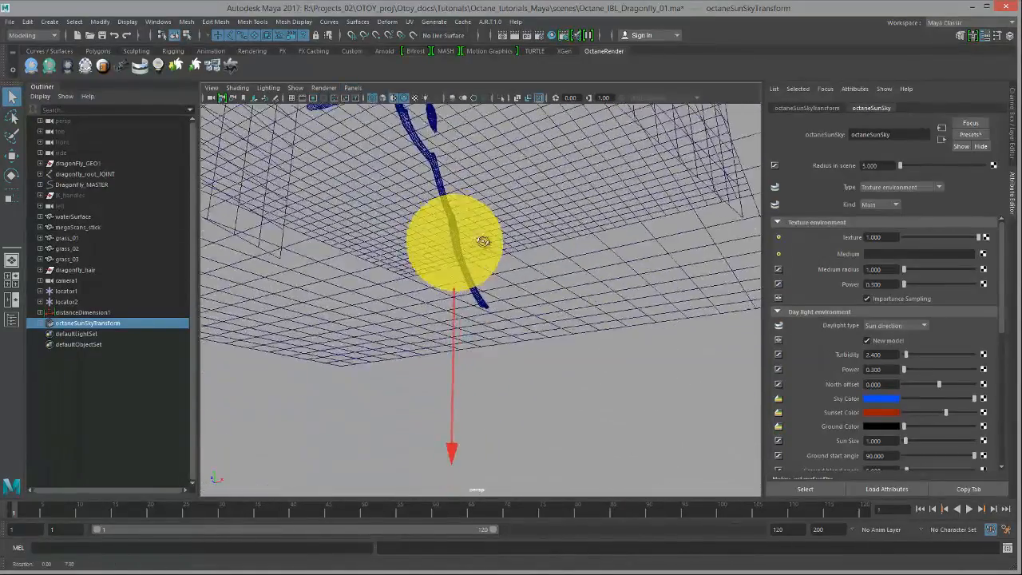
{"action": "left_click_drag", "start_coordinate": [484, 240], "coordinate": [458, 366], "text": "alt"}
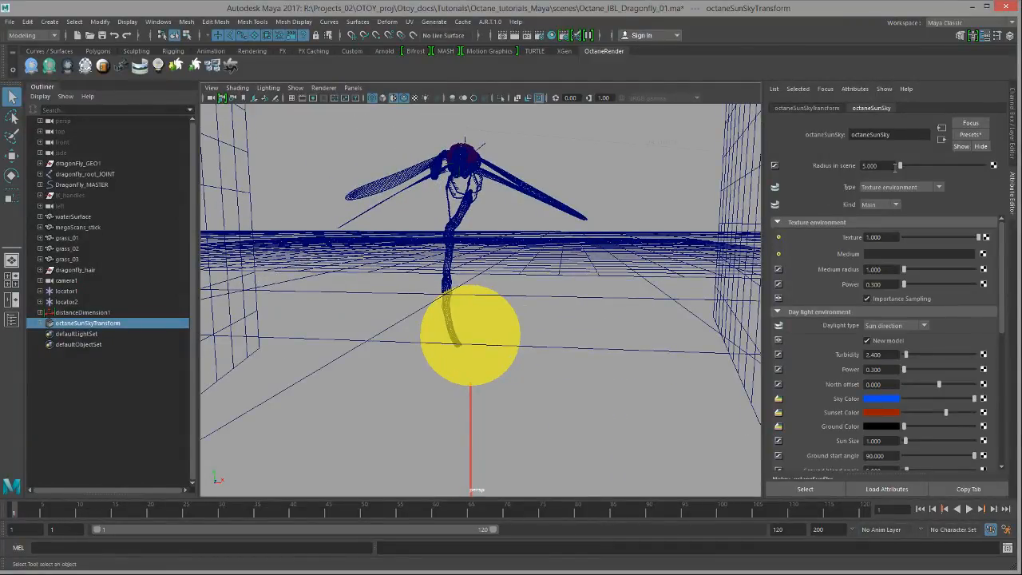
Set the octaneSunSky node's Radius in scene to 100 and its Type to Texture environment.
{"action": "left_click", "coordinate": [887, 165]}
{"action": "type", "text": "100"}
{"action": "key", "text": "Return"}
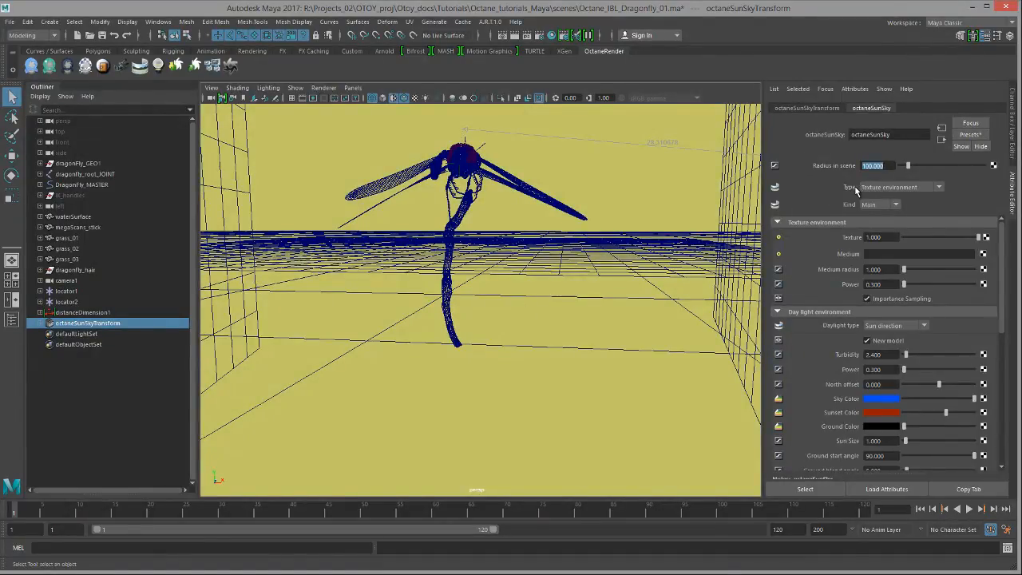
{"action": "left_click", "coordinate": [896, 189]}
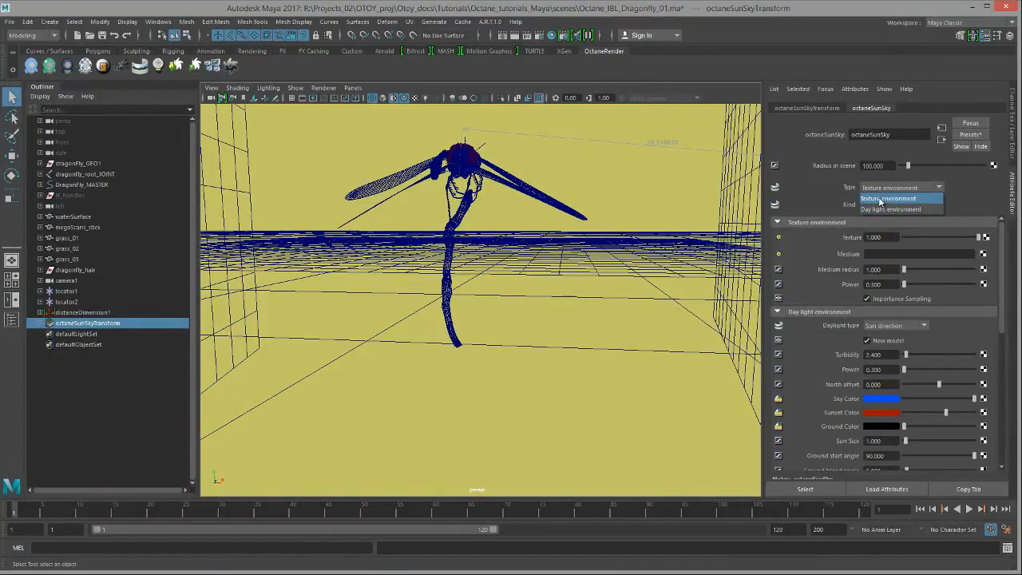
{"action": "left_click", "coordinate": [882, 199]}
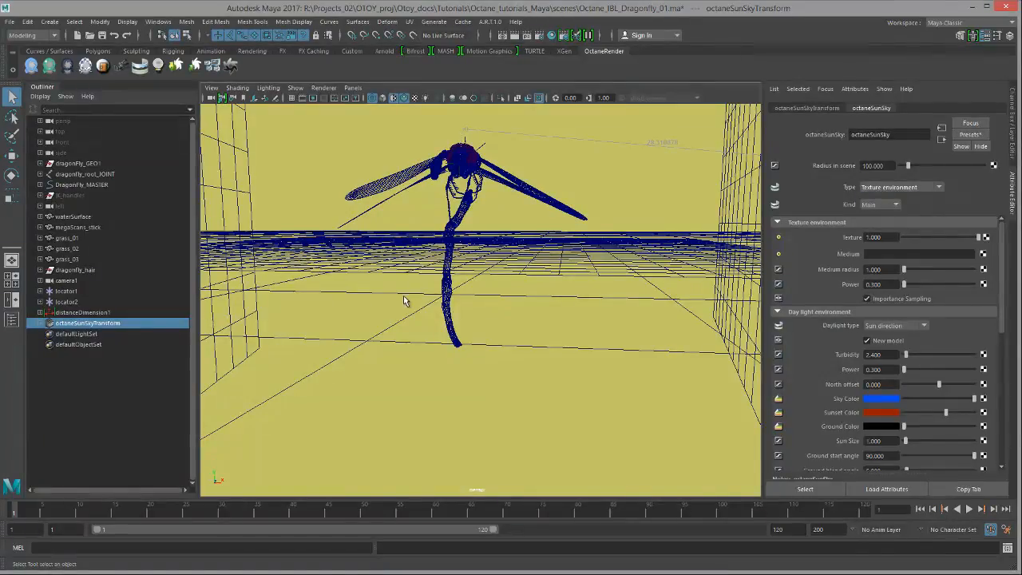
Test selecting the water surface, the distance dimension and the sky sphere in the perspective view.
{"action": "left_click", "coordinate": [441, 250]}
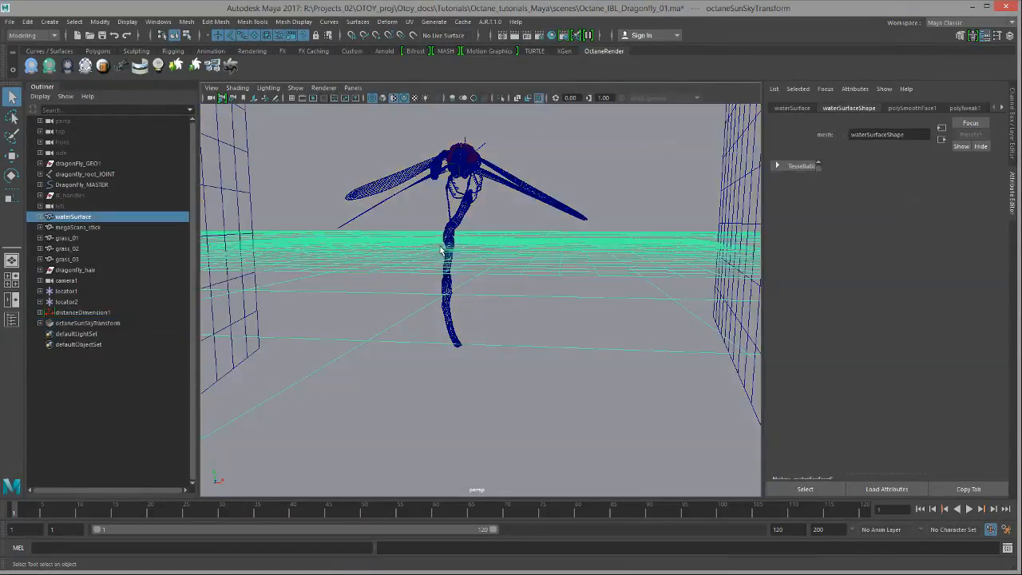
{"action": "left_click", "coordinate": [565, 135]}
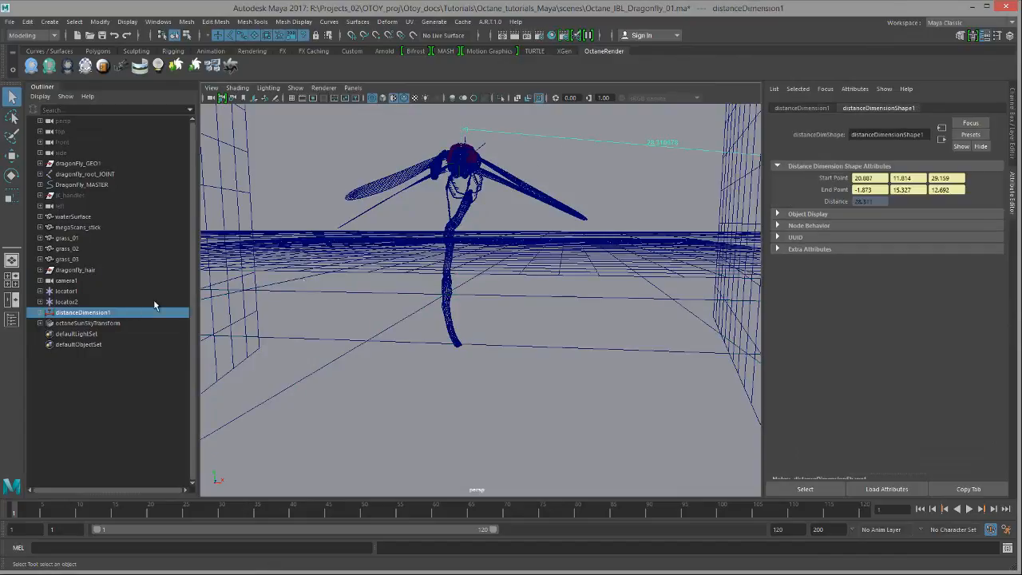
{"action": "left_click", "coordinate": [308, 177]}
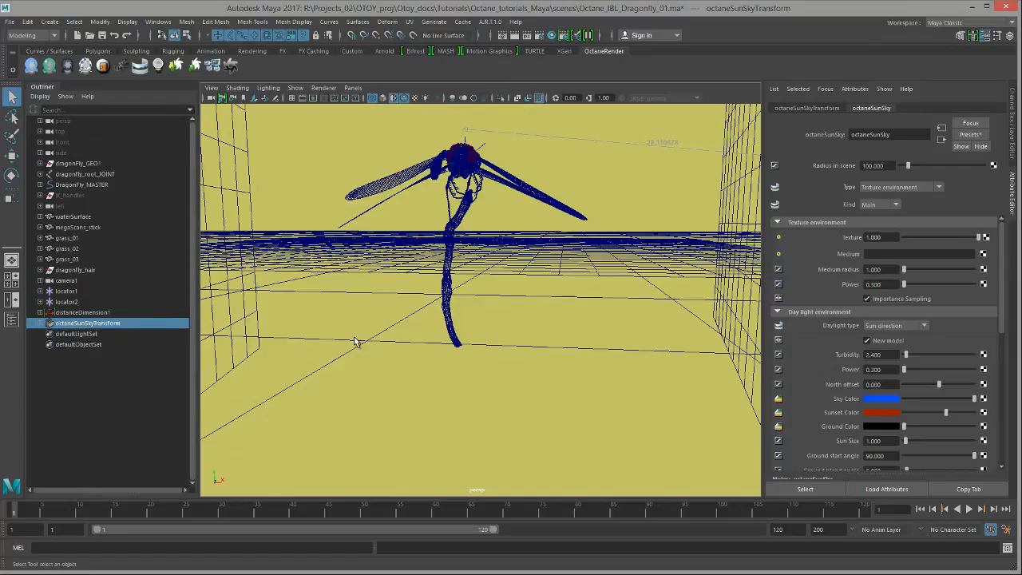
Create a display layer from the selected octaneSunSkyTransform and name it SunSky_DL.
{"action": "left_click", "coordinate": [1013, 126]}
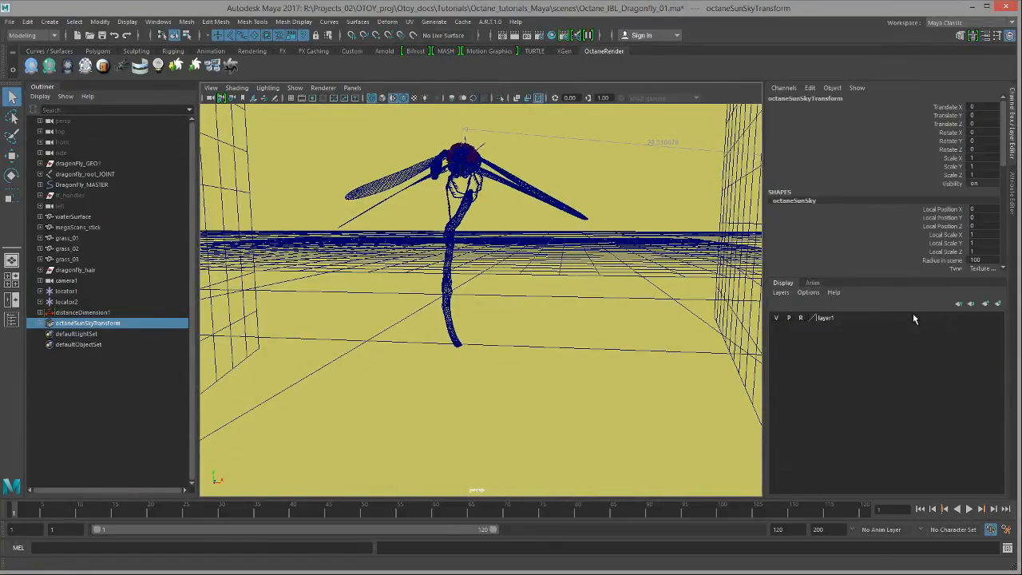
{"action": "left_click", "coordinate": [780, 292]}
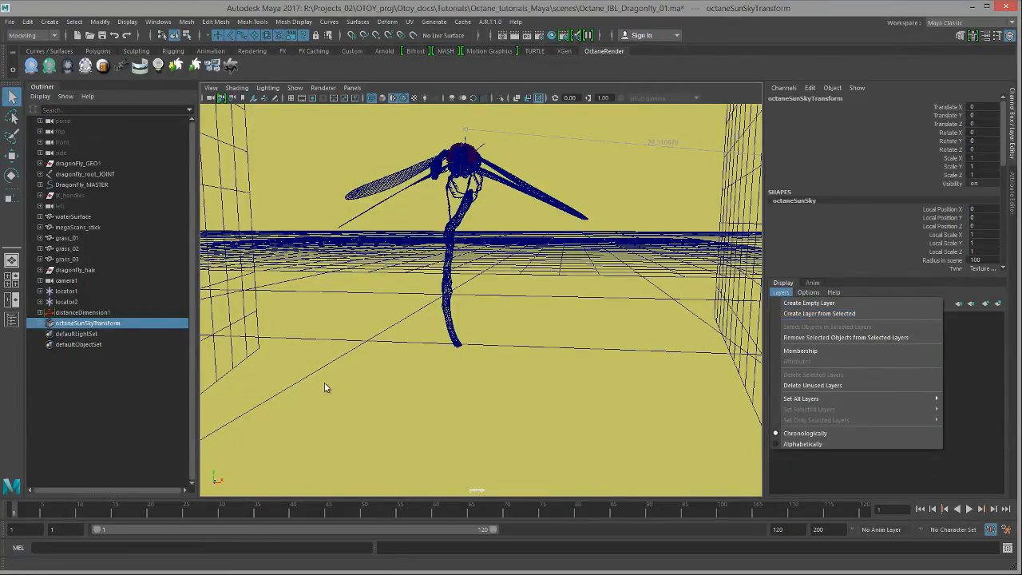
{"action": "left_click", "coordinate": [806, 315]}
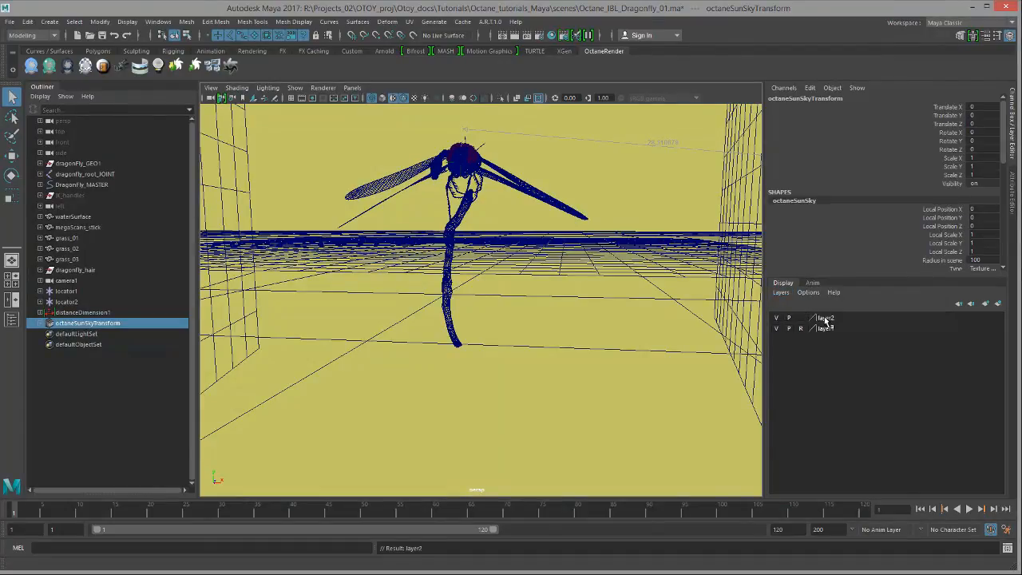
{"action": "double_click", "coordinate": [806, 319]}
{"action": "left_click_drag", "start_coordinate": [424, 237], "coordinate": [295, 234]}
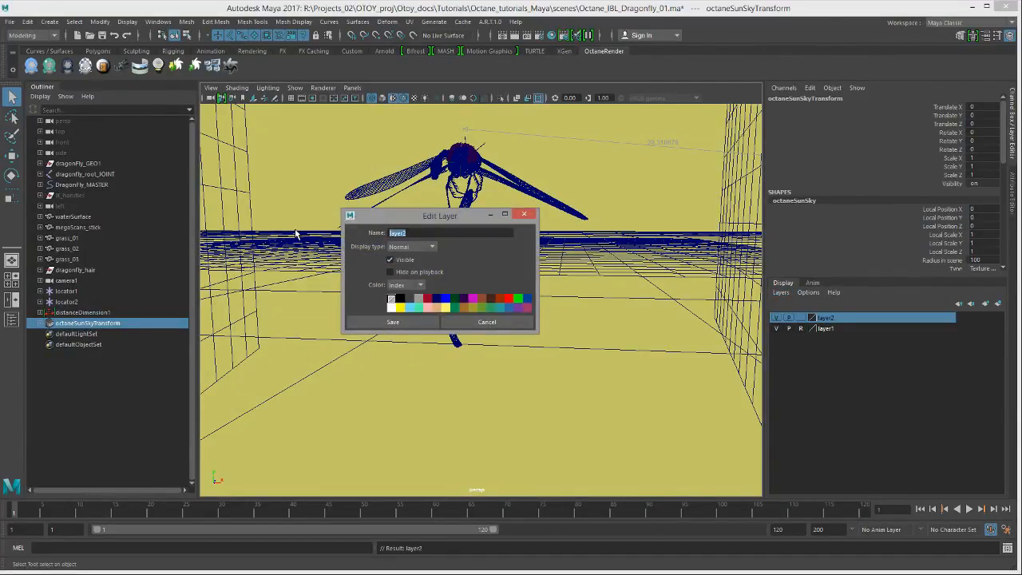
{"action": "type", "text": "SunSky_DL"}
{"action": "left_click", "coordinate": [409, 322]}
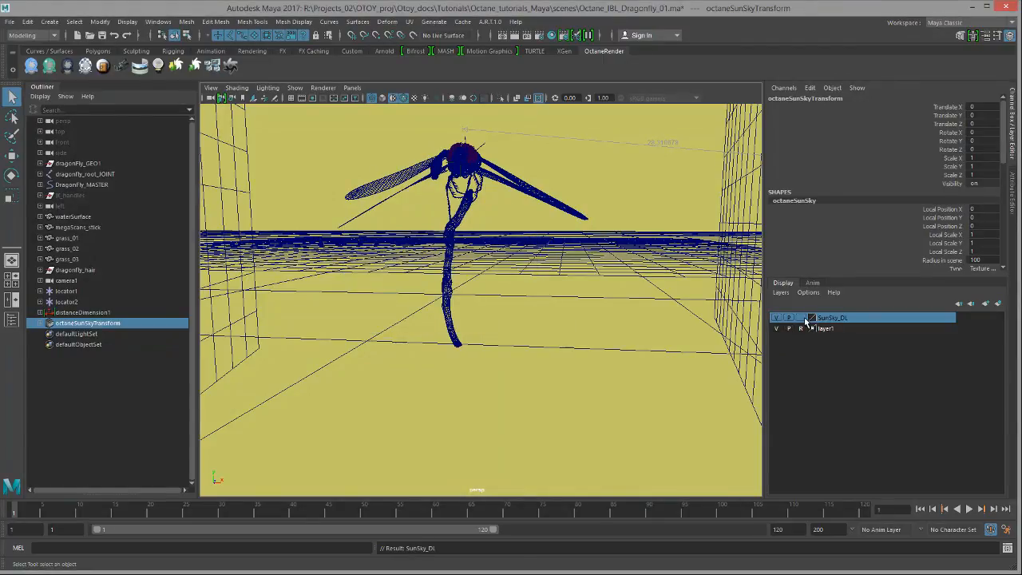
Set the SunSky_DL layer to Reference and test object selection in the perspective view.
{"action": "left_click", "coordinate": [802, 318]}
{"action": "left_click", "coordinate": [802, 318]}
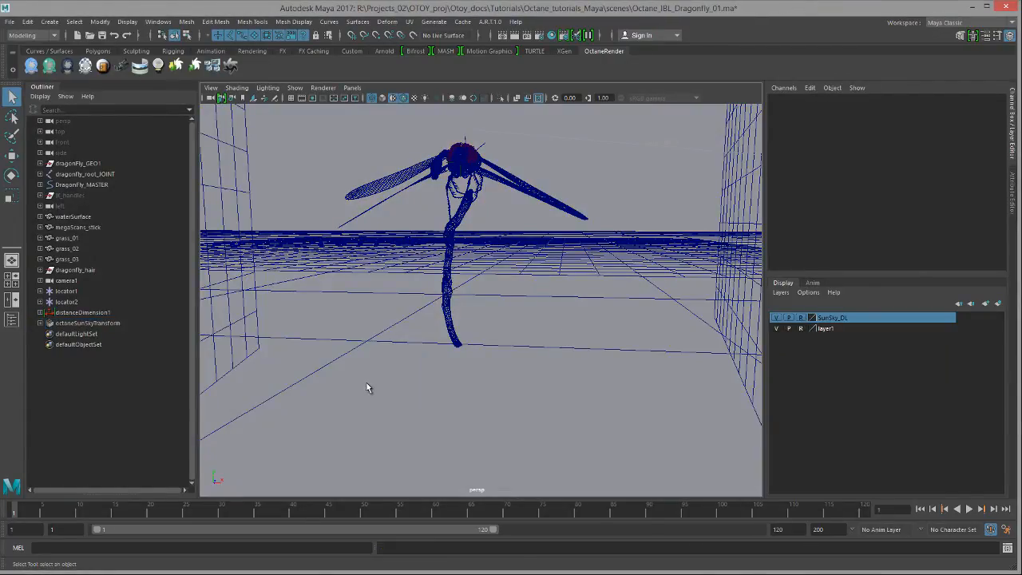
{"action": "left_click", "coordinate": [351, 293]}
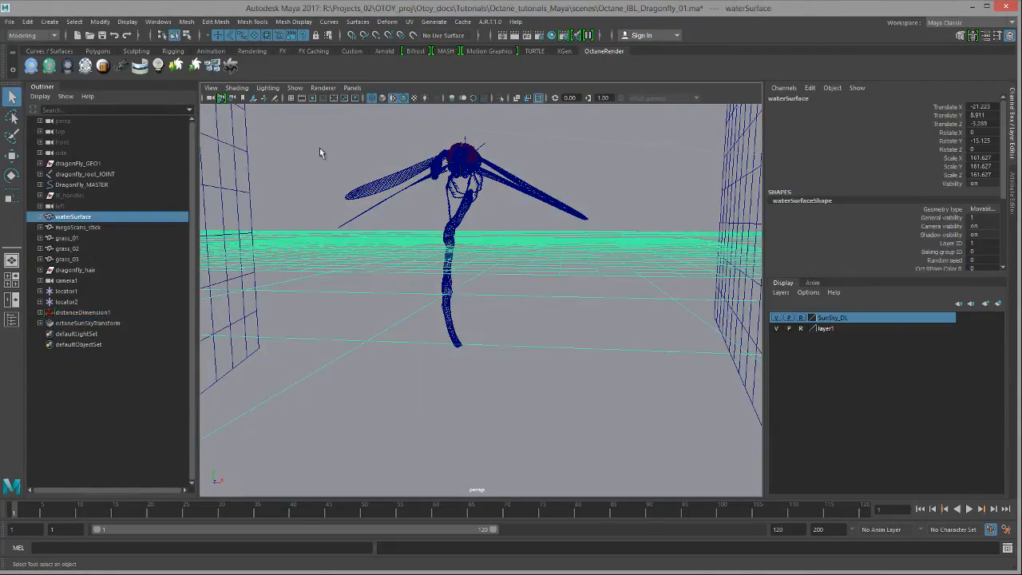
{"action": "left_click", "coordinate": [520, 125]}
{"action": "left_click", "coordinate": [618, 321]}
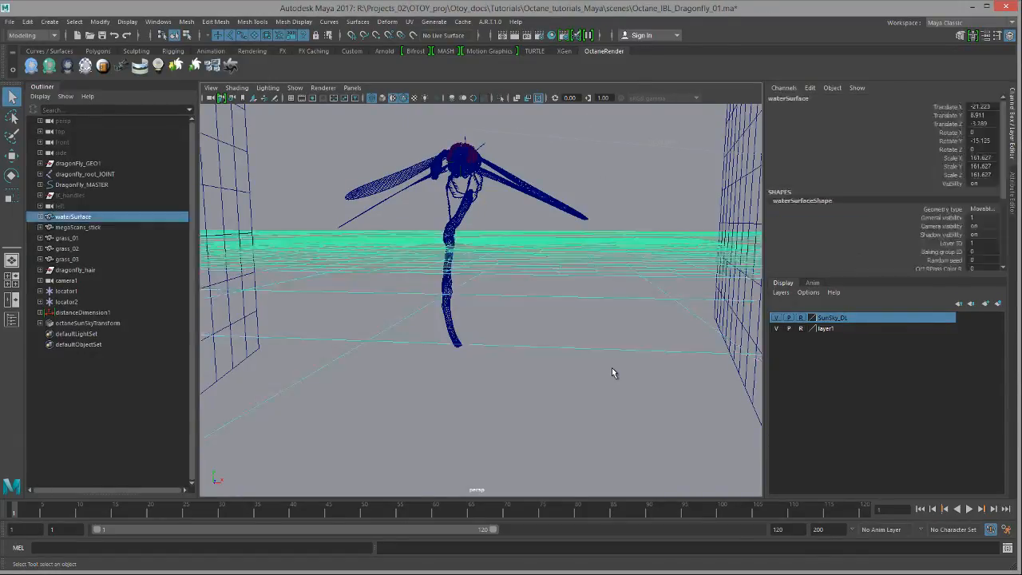
{"action": "left_click", "coordinate": [611, 368]}
Select octaneSunSkyTransform, show the octaneSunSky attributes and open the Render View.
{"action": "left_click", "coordinate": [88, 323]}
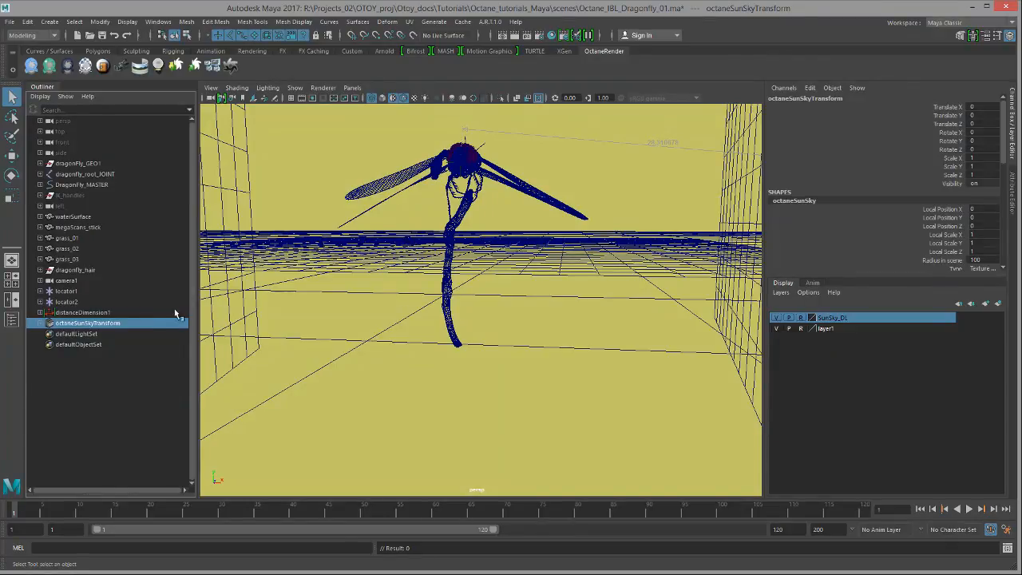
{"action": "left_click", "coordinate": [1014, 195]}
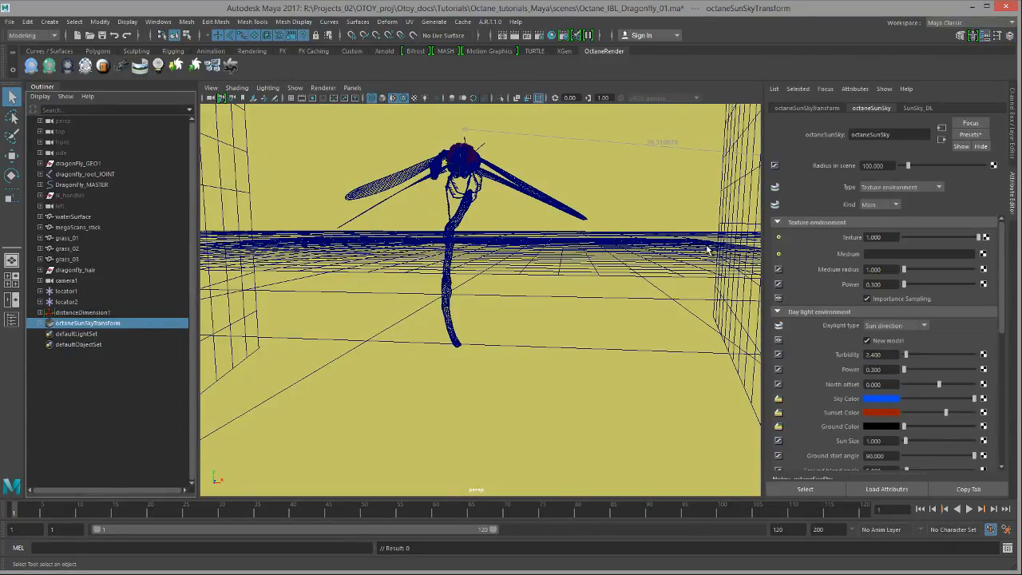
{"action": "left_click", "coordinate": [158, 22]}
{"action": "mouse_move", "coordinate": [190, 80]}
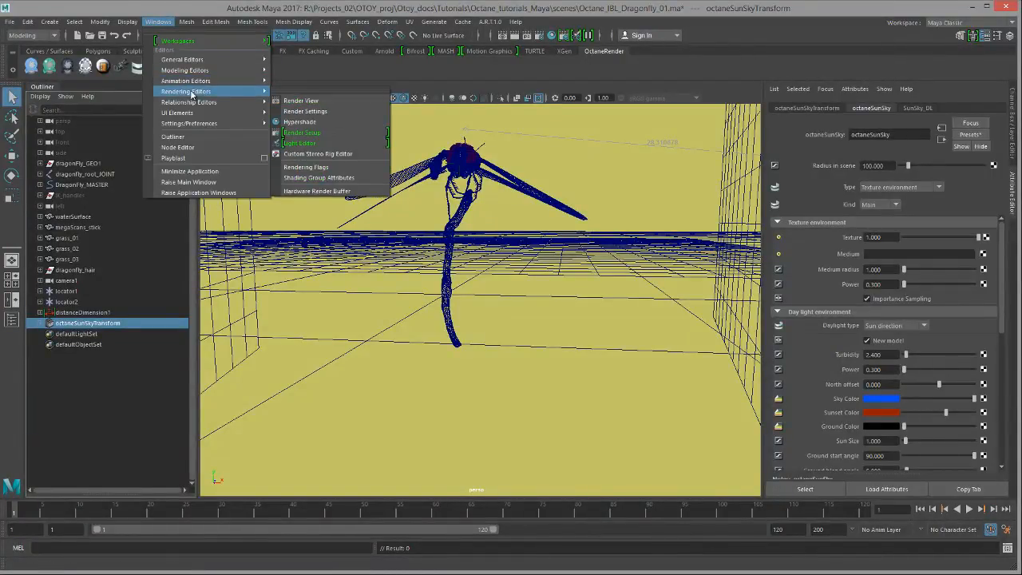
{"action": "left_click", "coordinate": [301, 102]}
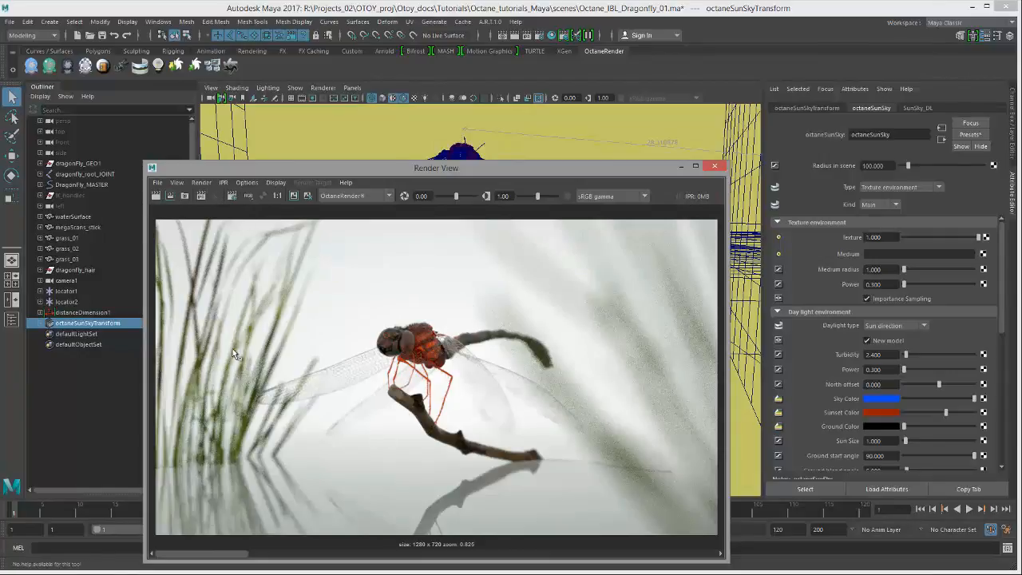
Start a live IPR render of the dragonfly scene and set the texture environment's Power to 1.
{"action": "left_click", "coordinate": [203, 196]}
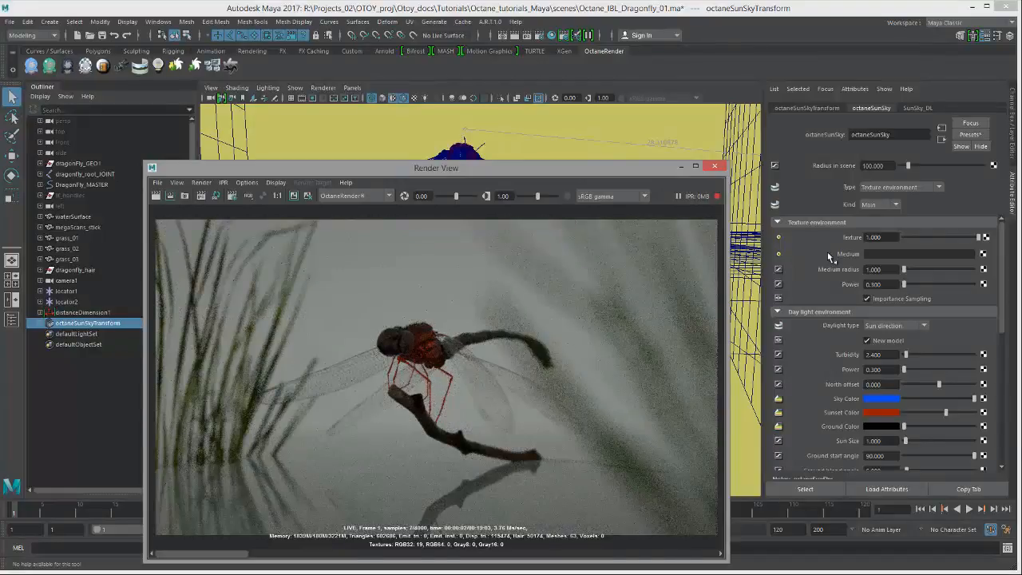
{"action": "double_click", "coordinate": [886, 237]}
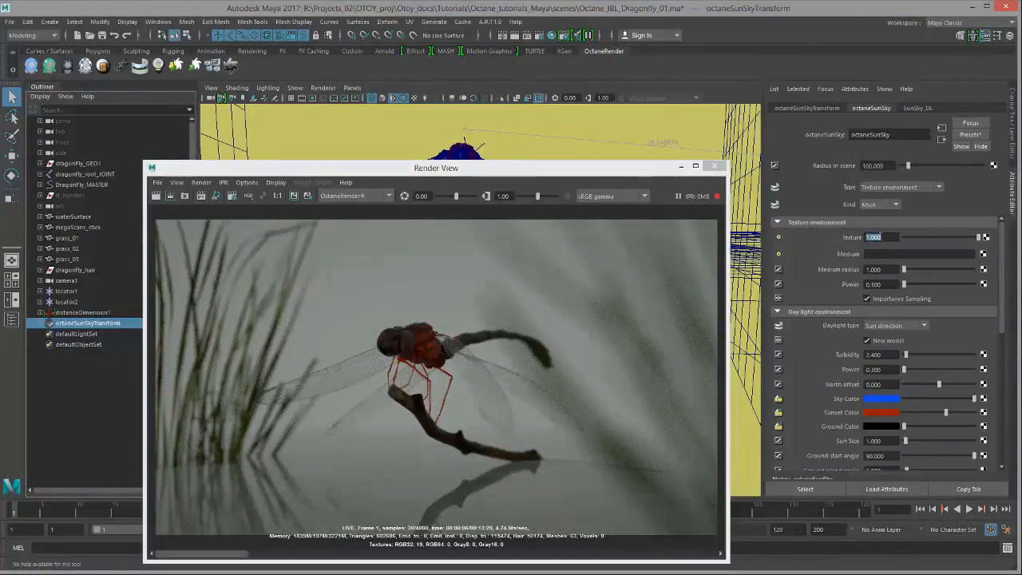
{"action": "double_click", "coordinate": [878, 284]}
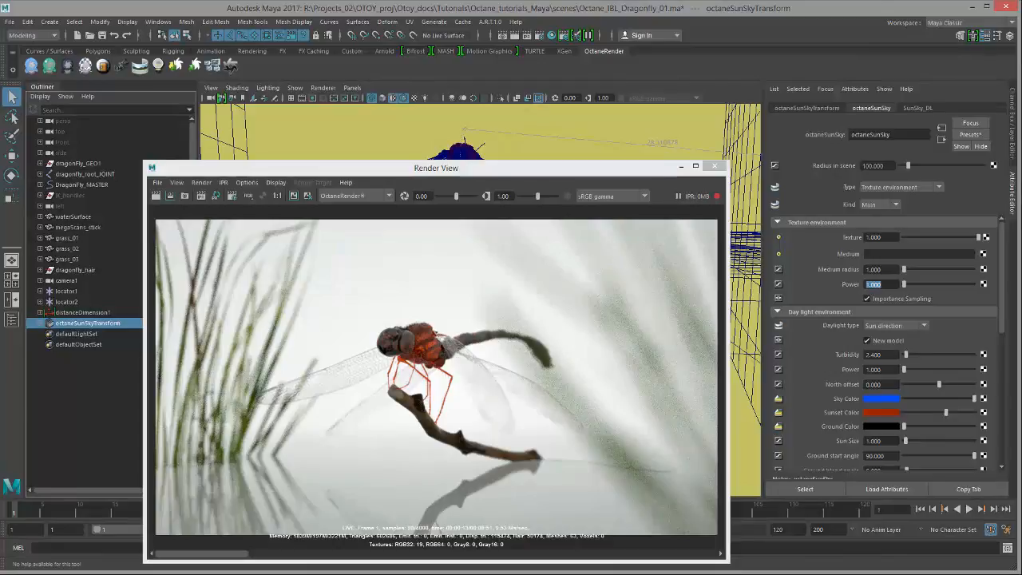
Switch to the sIBL Archive page in Chrome, look through the free HDRI sets, and return to Maya.
{"action": "mouse_move", "coordinate": [214, 573]}
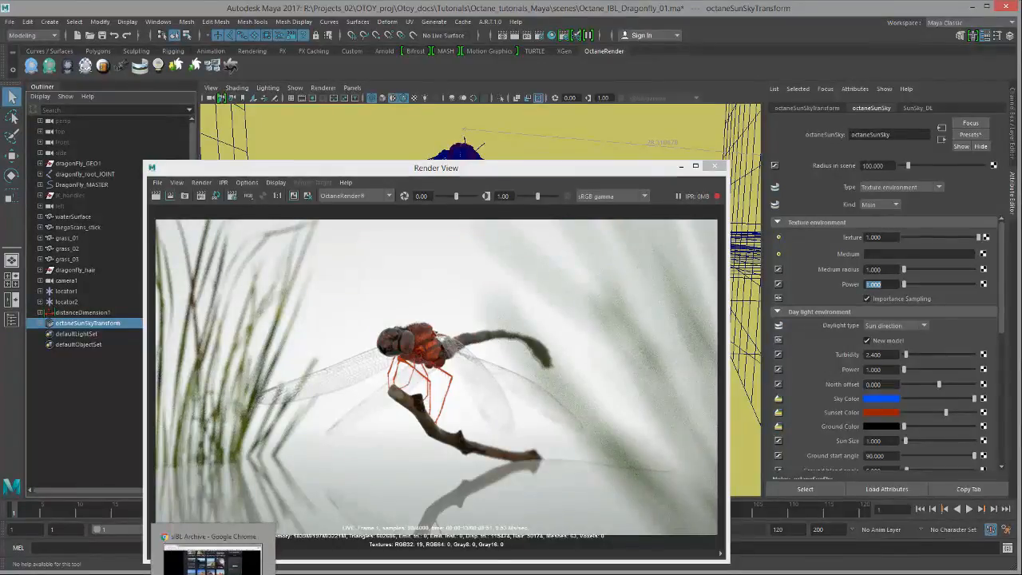
{"action": "left_click", "coordinate": [214, 556]}
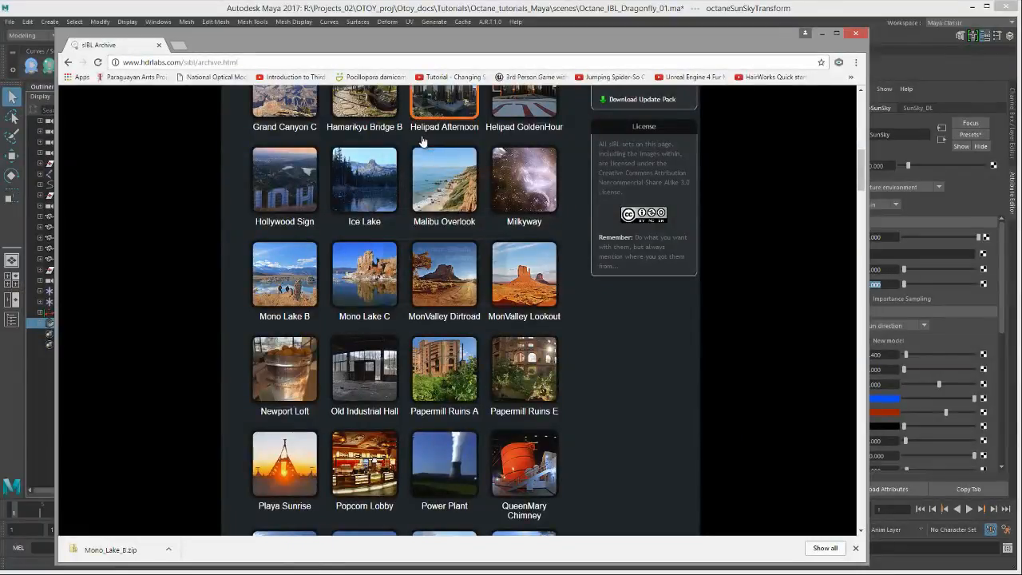
{"action": "left_click_drag", "start_coordinate": [865, 166], "coordinate": [865, 107]}
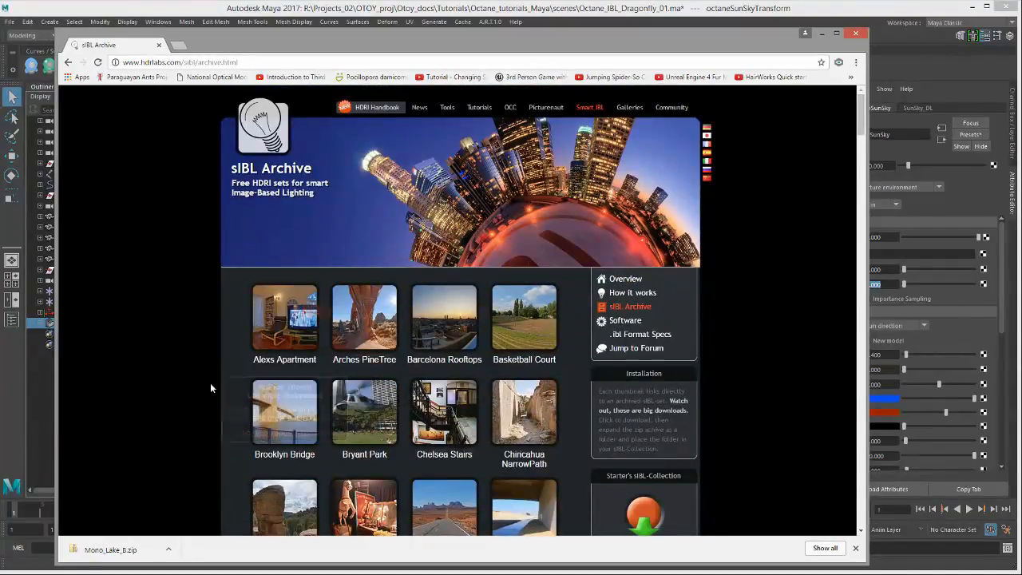
{"action": "scroll", "coordinate": [210, 383], "scroll_direction": "down", "scroll_amount": 1}
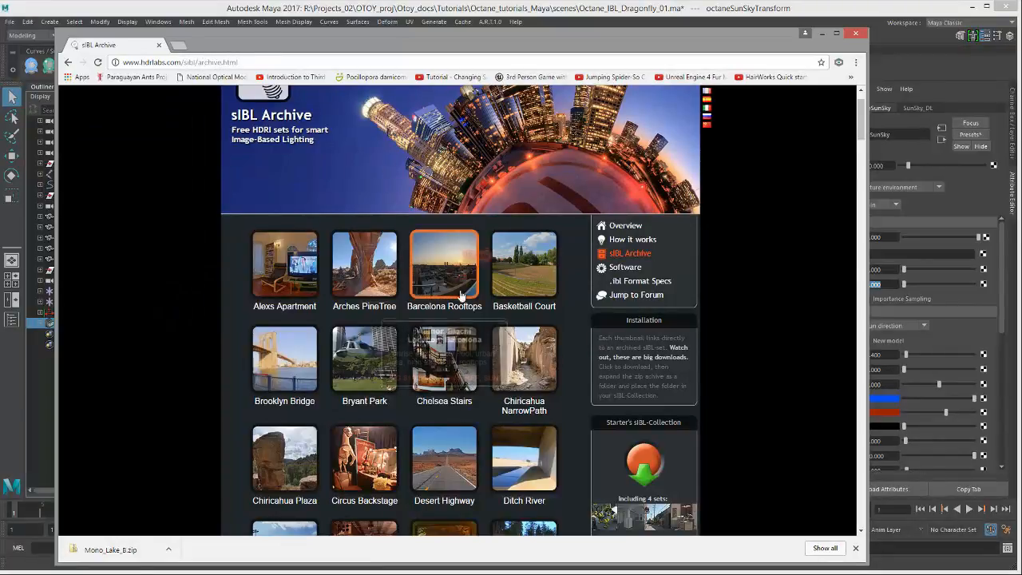
{"action": "scroll", "coordinate": [443, 256], "scroll_direction": "down", "scroll_amount": 3}
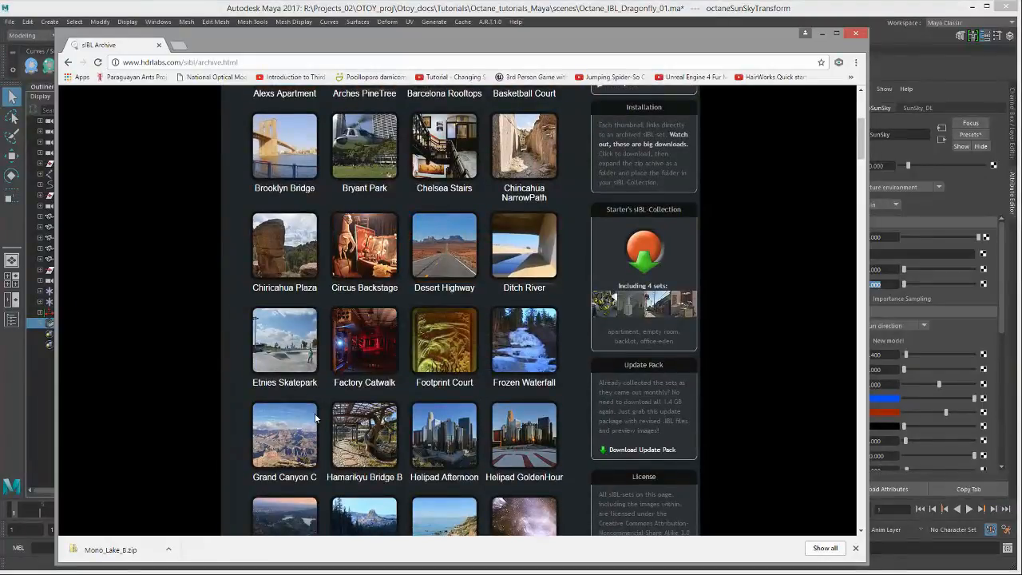
{"action": "scroll", "coordinate": [421, 372], "scroll_direction": "down", "scroll_amount": 2}
{"action": "scroll", "coordinate": [422, 372], "scroll_direction": "down", "scroll_amount": 1}
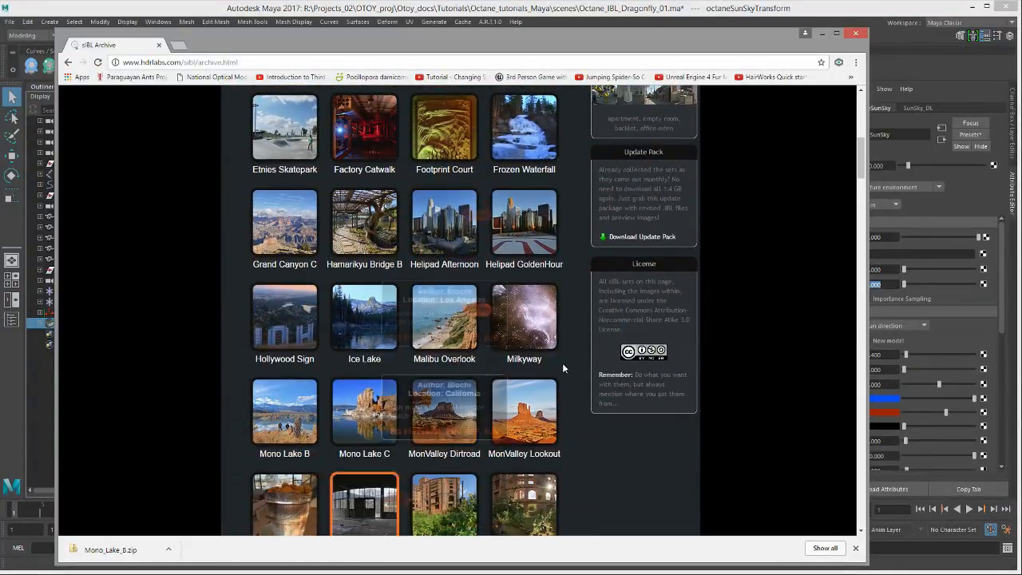
{"action": "left_click", "coordinate": [823, 35]}
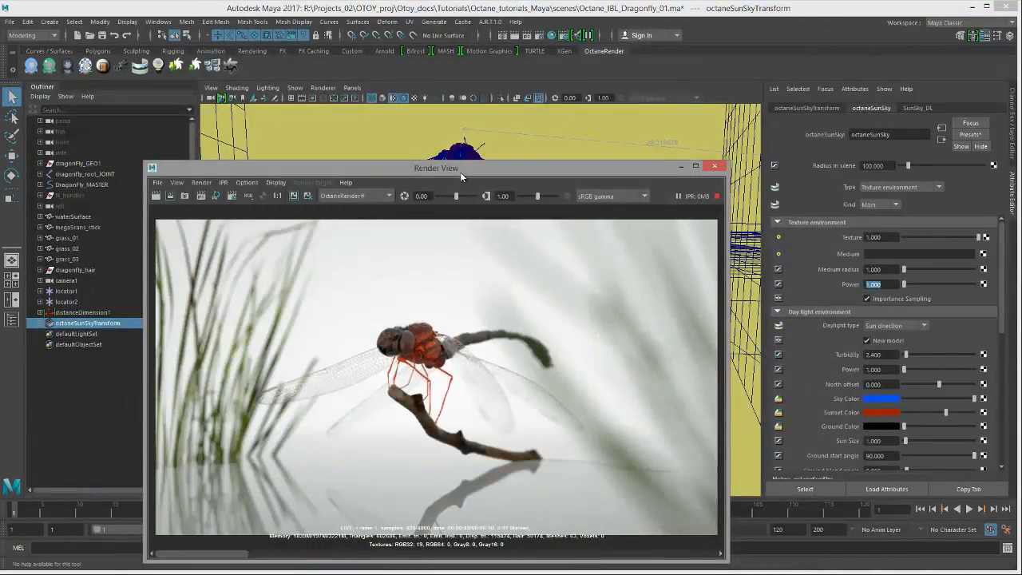
Connect a new Octane Image Texture to the Texture attribute of the octaneSunSky texture environment.
{"action": "left_click_drag", "start_coordinate": [460, 172], "coordinate": [389, 106]}
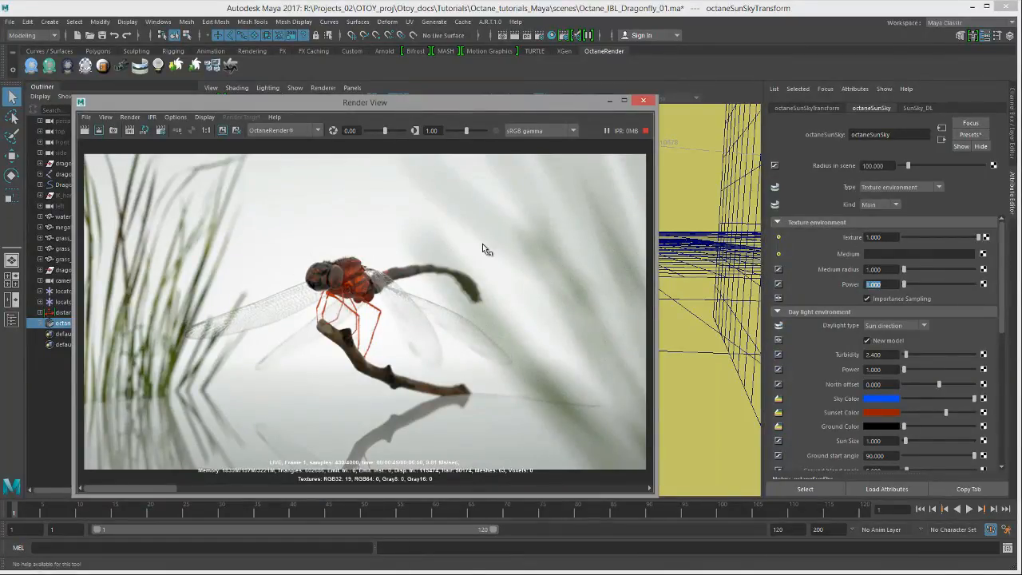
{"action": "left_click", "coordinate": [987, 239]}
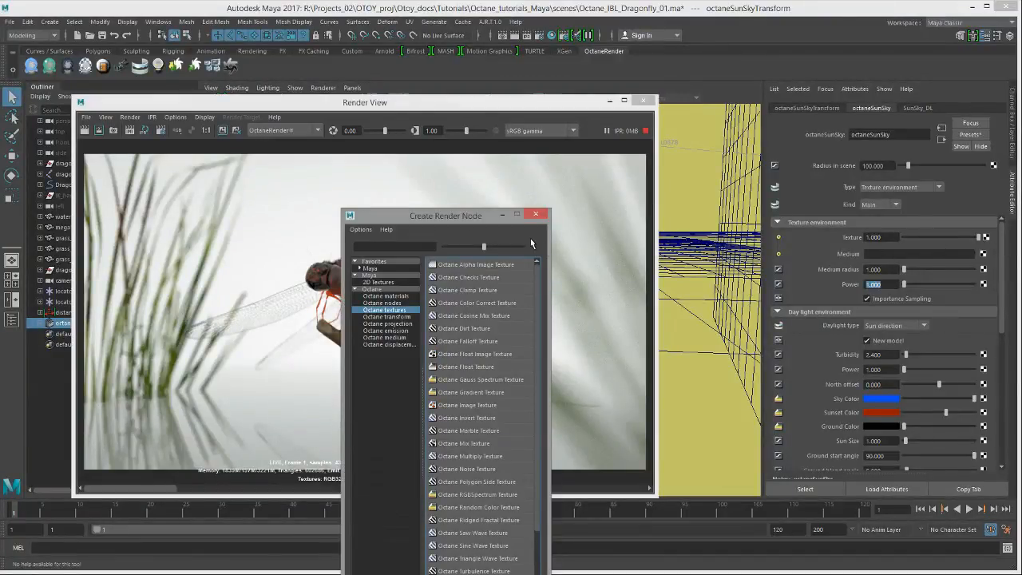
{"action": "left_click_drag", "start_coordinate": [460, 216], "coordinate": [405, 135]}
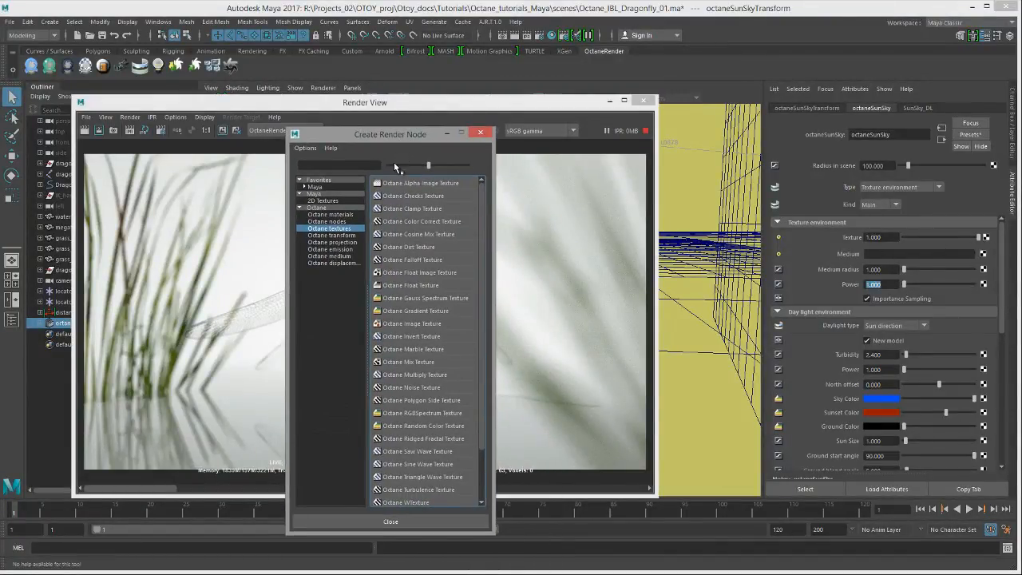
{"action": "left_click", "coordinate": [433, 327]}
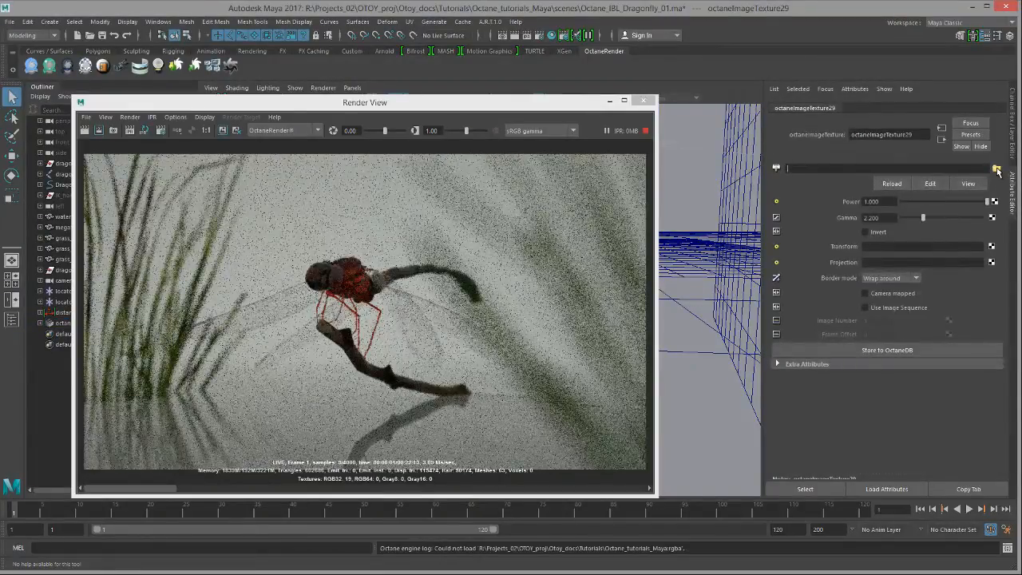
Load Mono_Lake_B_Ref.hdr from the Mono_Lake_B folder in sourceimages into the Octane image texture.
{"action": "left_click", "coordinate": [996, 169]}
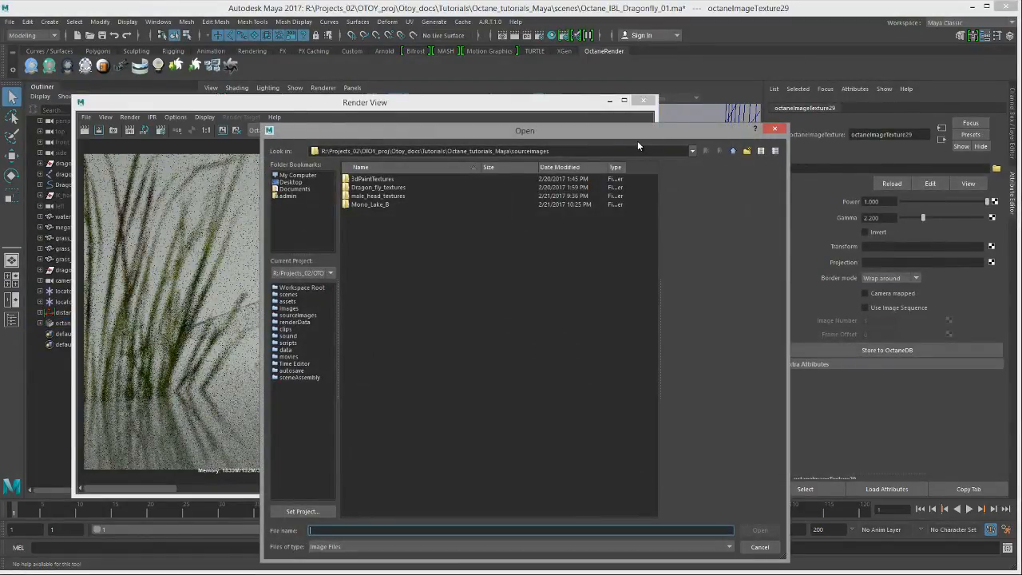
{"action": "left_click_drag", "start_coordinate": [638, 141], "coordinate": [563, 144]}
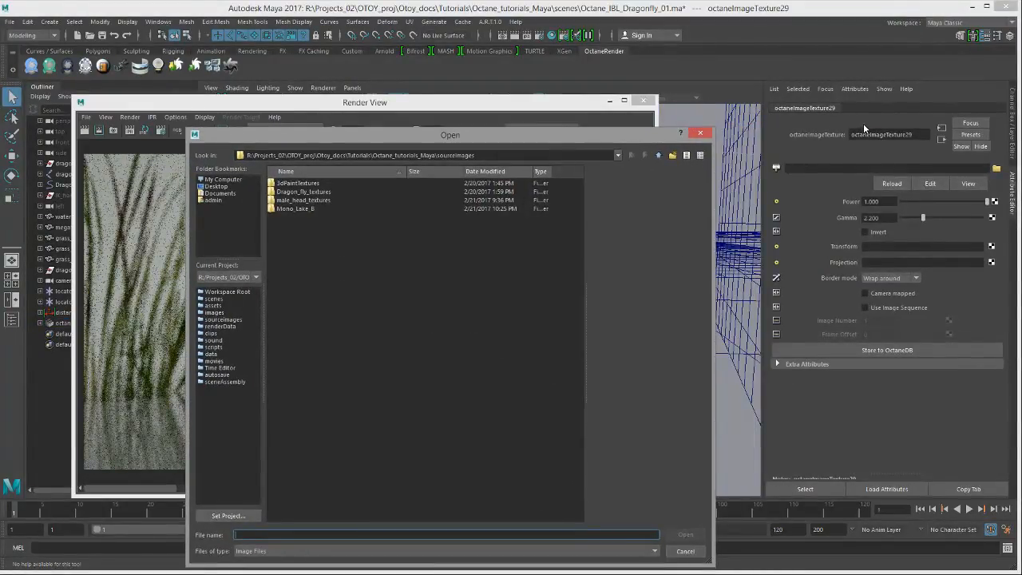
{"action": "double_click", "coordinate": [300, 209]}
{"action": "double_click", "coordinate": [308, 185]}
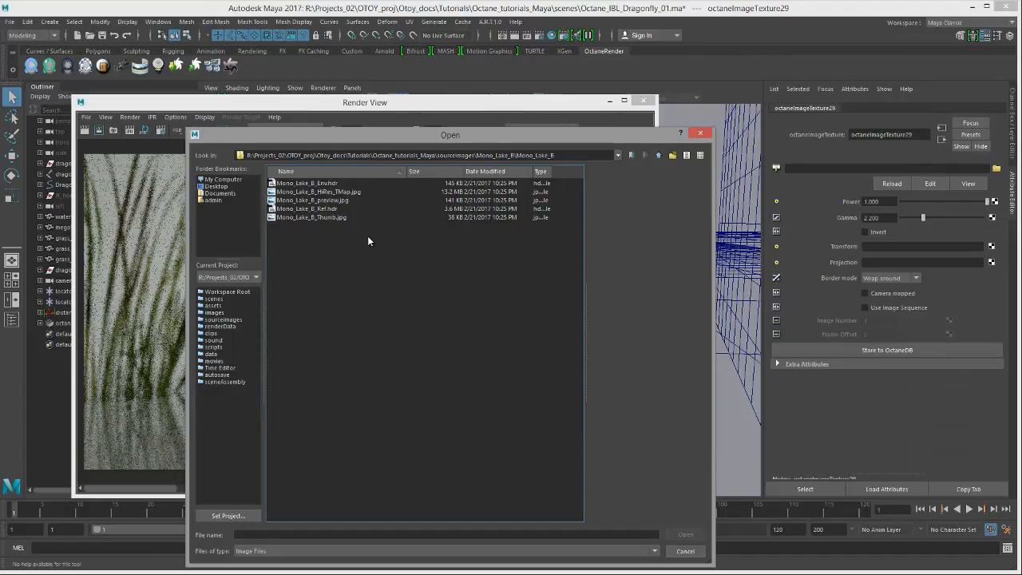
{"action": "left_click", "coordinate": [323, 209]}
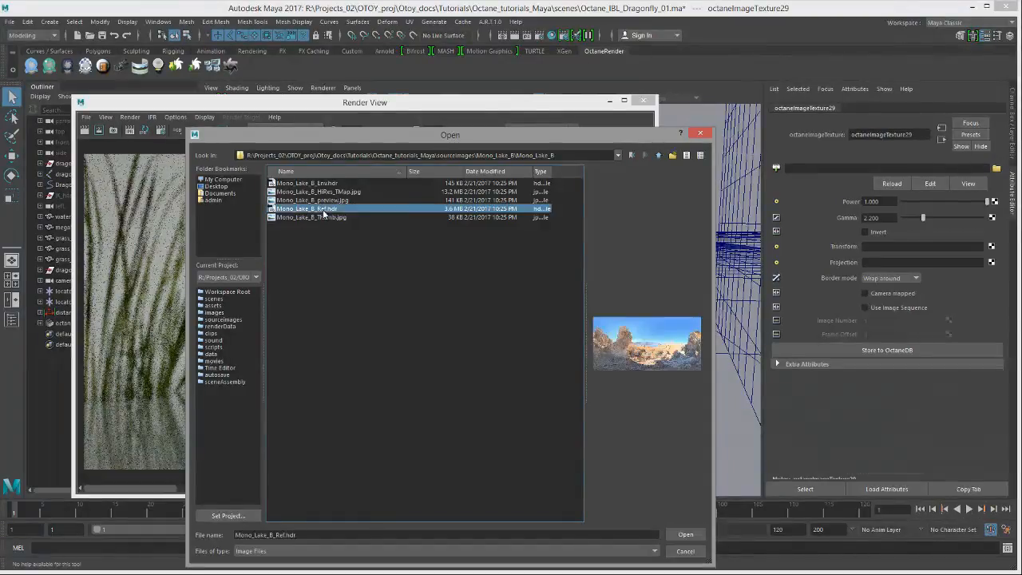
{"action": "left_click", "coordinate": [686, 535]}
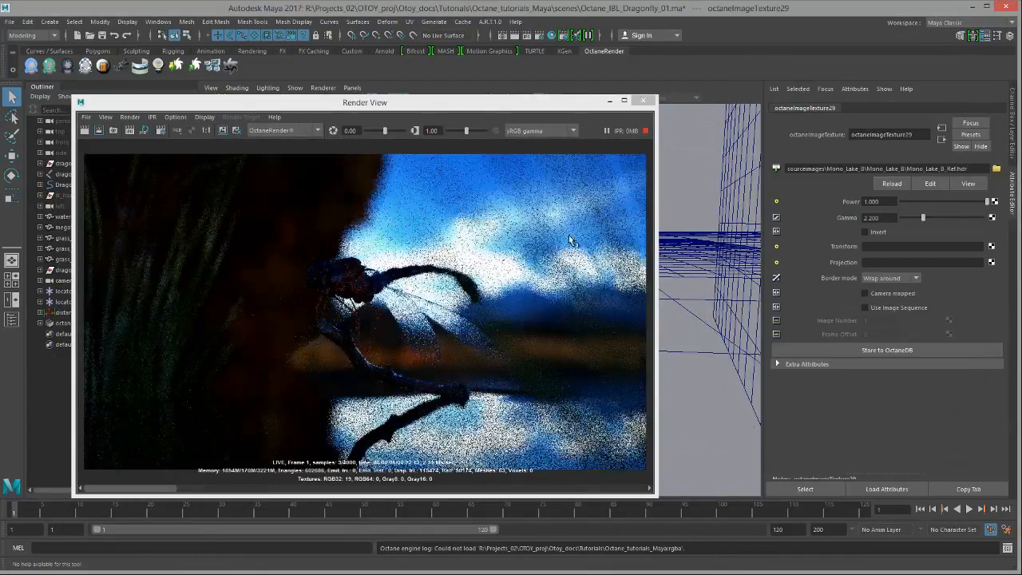
Return to the octaneSunSky attributes and set the texture environment's Power to 3.
{"action": "left_click_drag", "start_coordinate": [417, 107], "coordinate": [375, 113]}
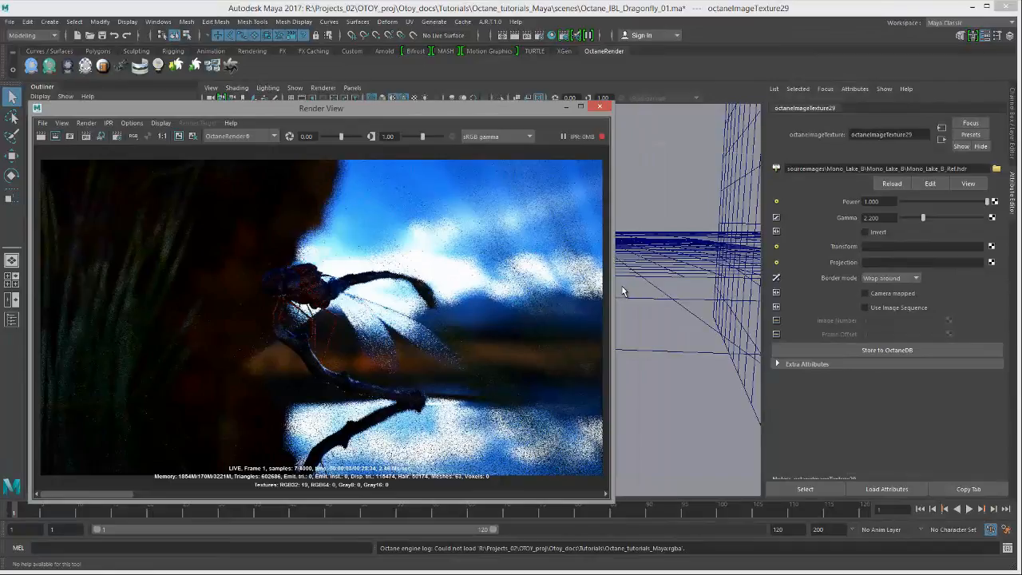
{"action": "left_click", "coordinate": [943, 140]}
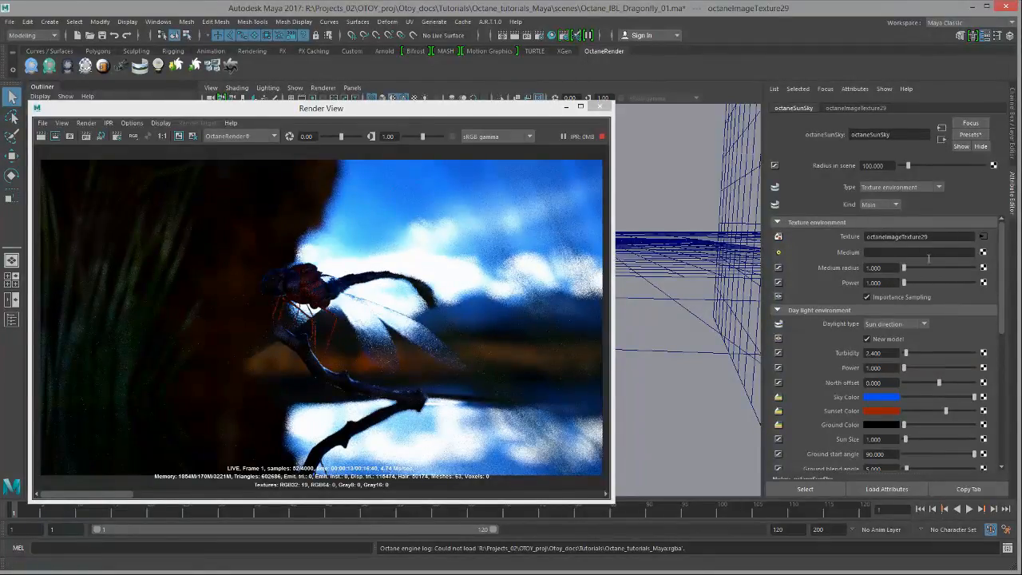
{"action": "left_click_drag", "start_coordinate": [898, 282], "coordinate": [766, 285]}
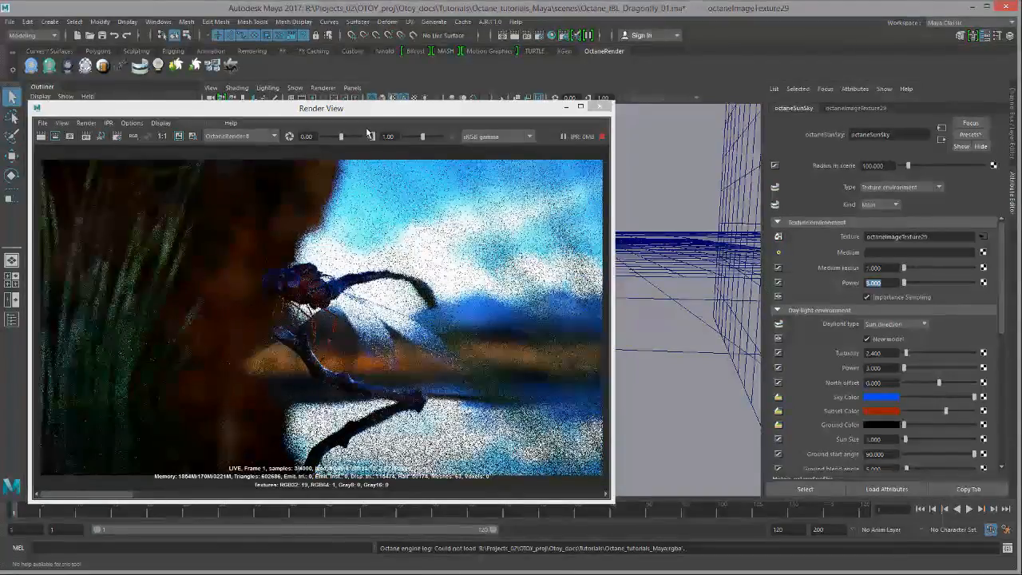
{"action": "left_click_drag", "start_coordinate": [387, 113], "coordinate": [494, 112]}
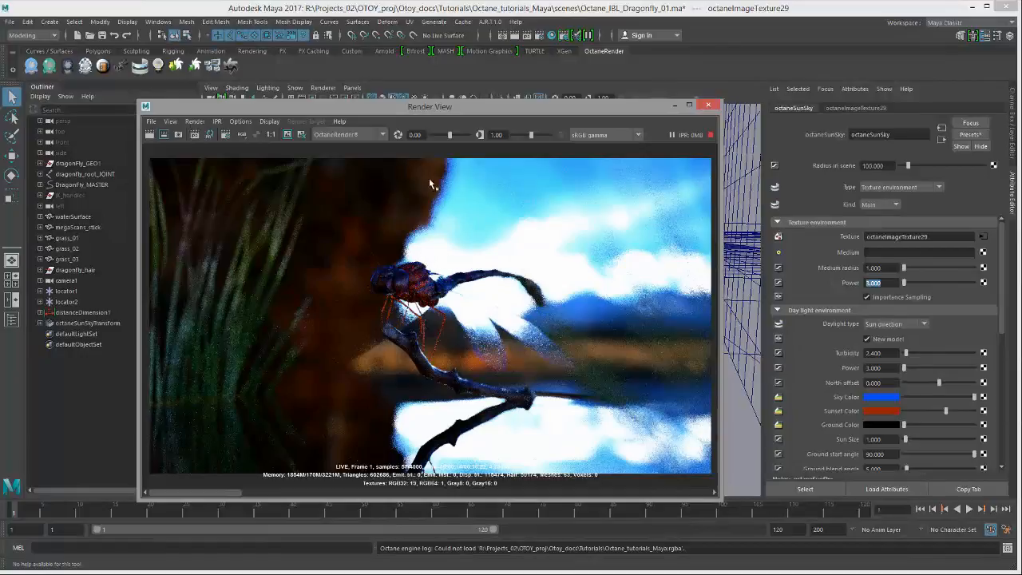
Reselect octaneSunSkyTransform and open the attributes of the image texture feeding its texture environment.
{"action": "left_click_drag", "start_coordinate": [465, 111], "coordinate": [230, 245]}
{"action": "left_click_drag", "start_coordinate": [239, 289], "coordinate": [427, 168]}
{"action": "left_click", "coordinate": [113, 324]}
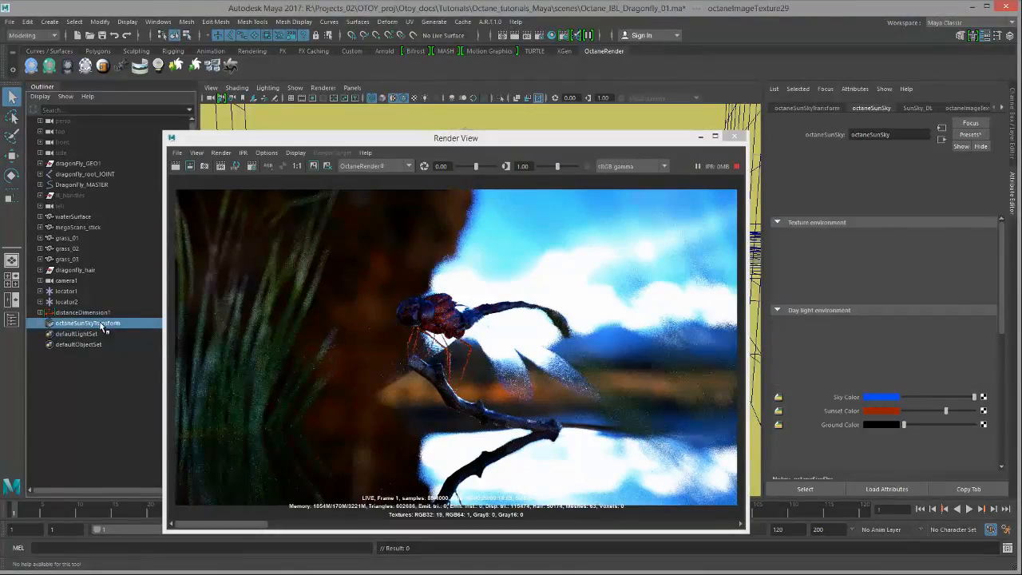
{"action": "left_click_drag", "start_coordinate": [496, 142], "coordinate": [435, 123]}
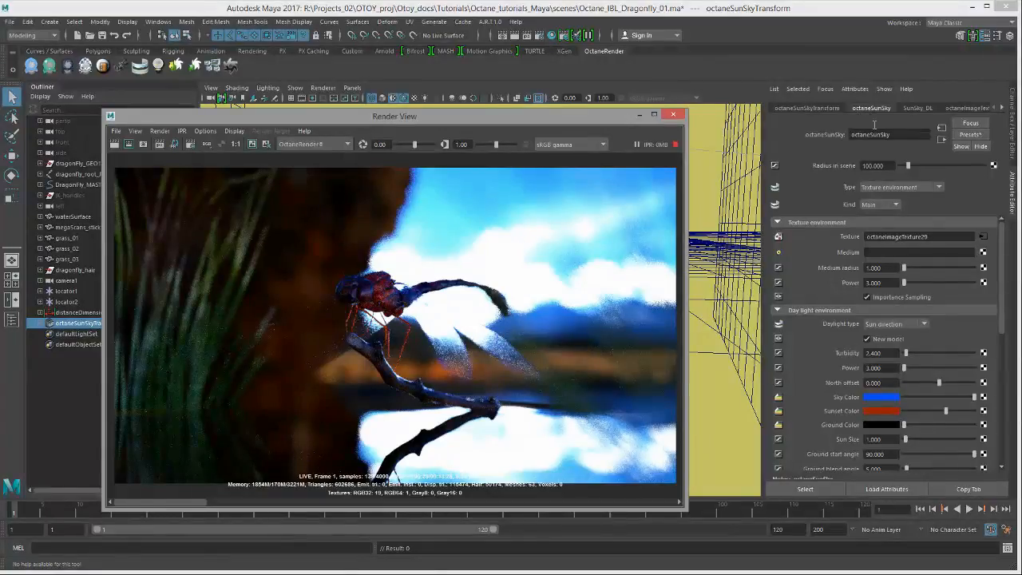
{"action": "left_click", "coordinate": [982, 238]}
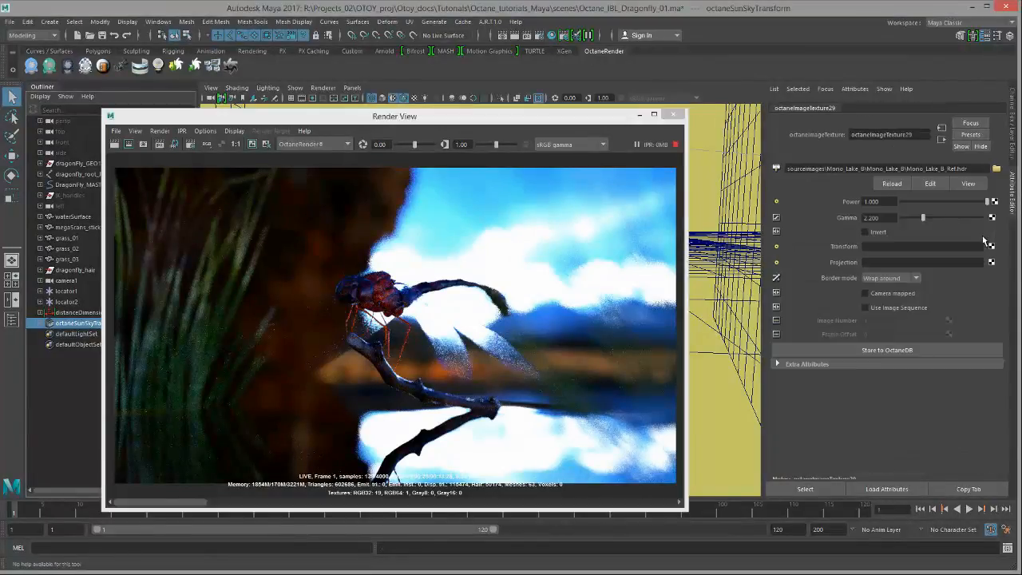
{"action": "triple_click", "coordinate": [889, 168]}
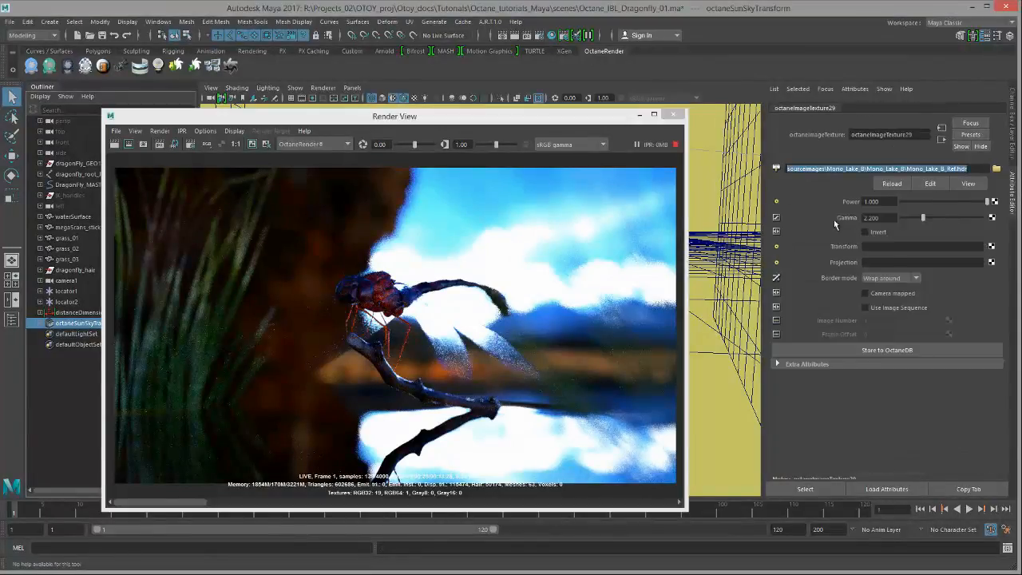
Add an Octane Spherical Projection to the image texture's Projection and an Octane Transform 3D to that projection's Transform.
{"action": "left_click", "coordinate": [991, 263]}
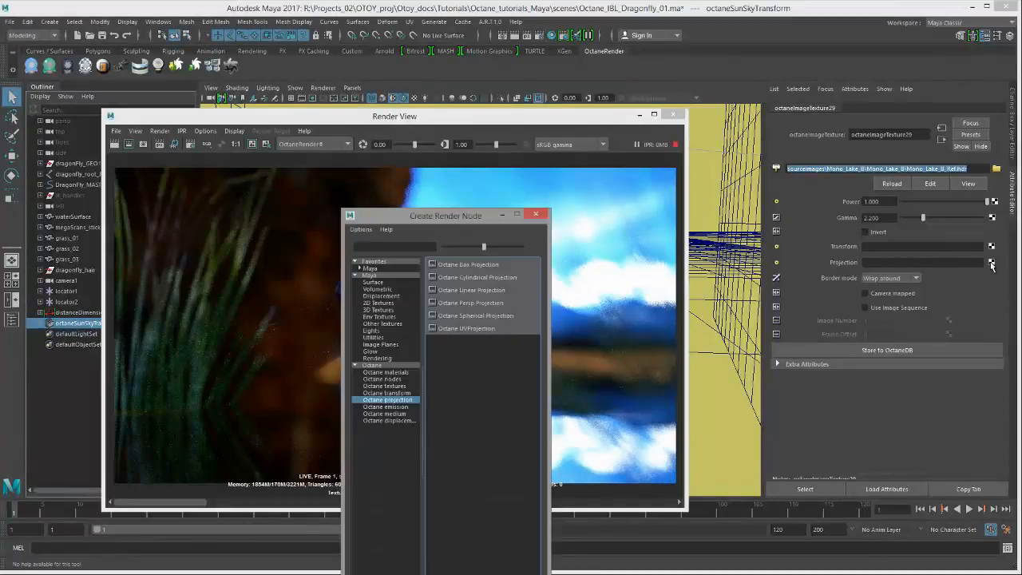
{"action": "left_click", "coordinate": [476, 316]}
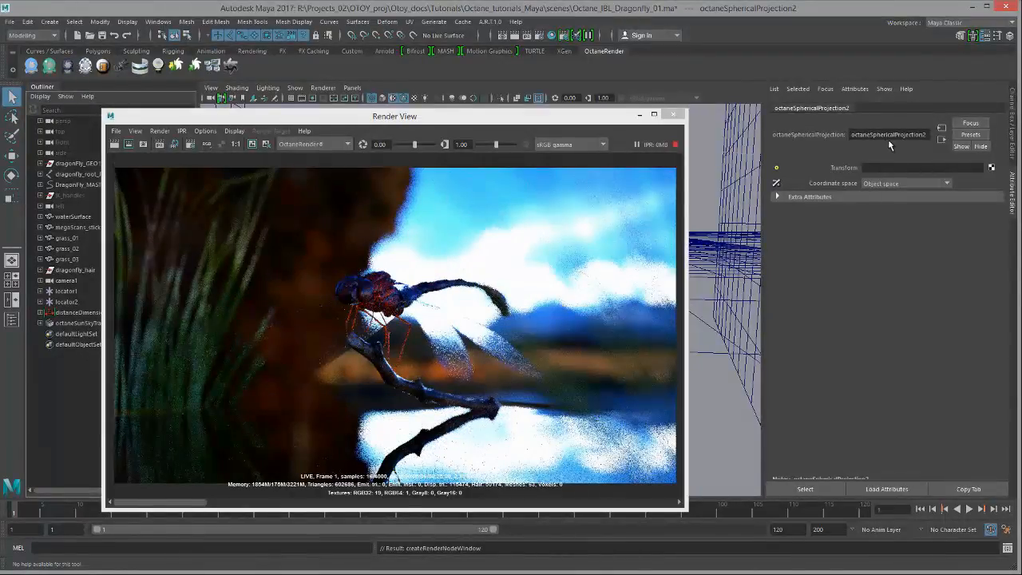
{"action": "left_click", "coordinate": [991, 168]}
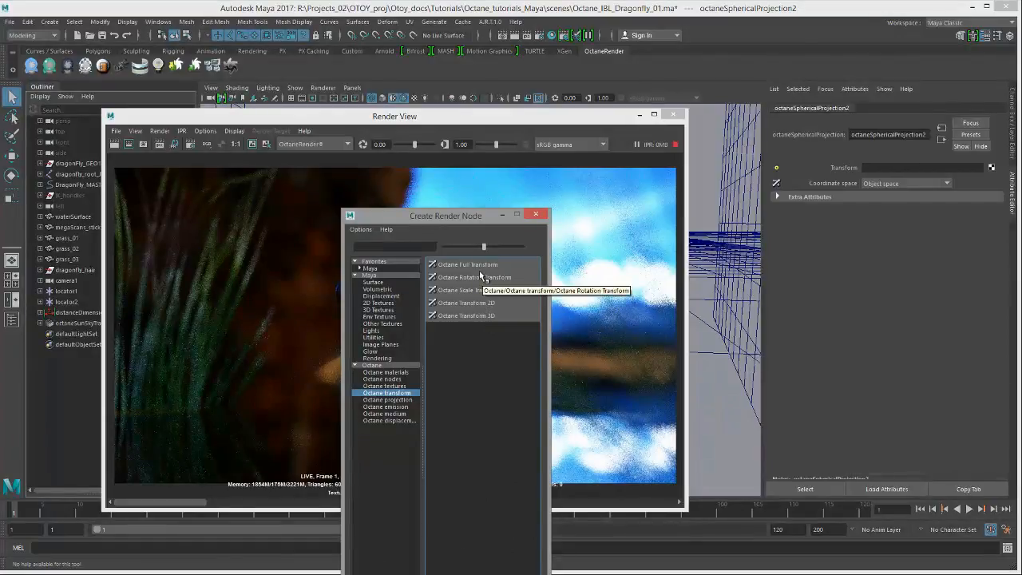
{"action": "left_click", "coordinate": [464, 316]}
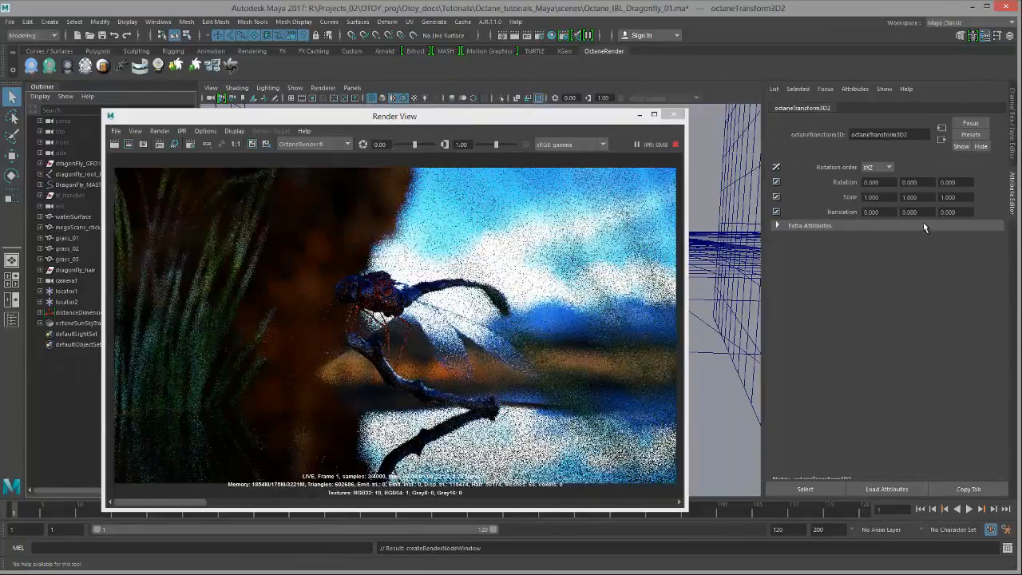
Adjust the projection's Transform 3D, trying a Y translation of 0.1, settling on 0.2, and setting its Y rotation to 90.
{"action": "left_click_drag", "start_coordinate": [926, 212], "coordinate": [810, 203]}
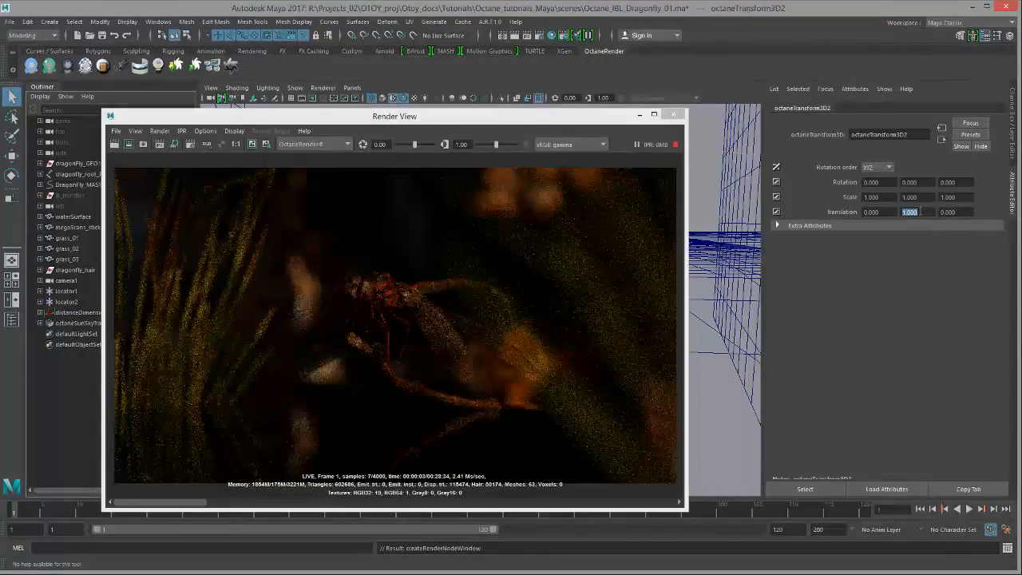
{"action": "type", "text": "0.1"}
{"action": "key", "text": "Return"}
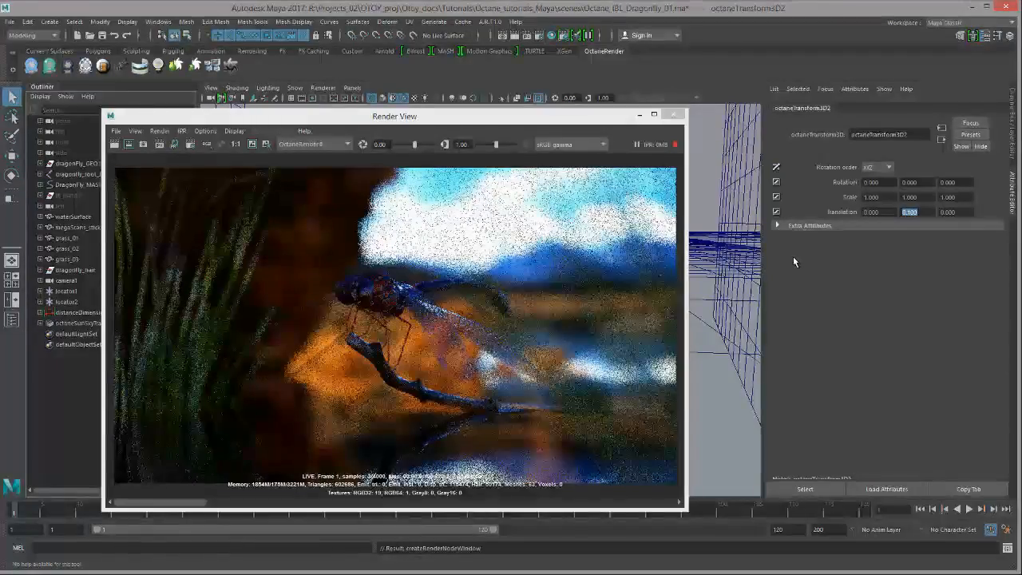
{"action": "key", "text": "BackSpace"}
{"action": "type", "text": "0.2"}
{"action": "key", "text": "Return"}
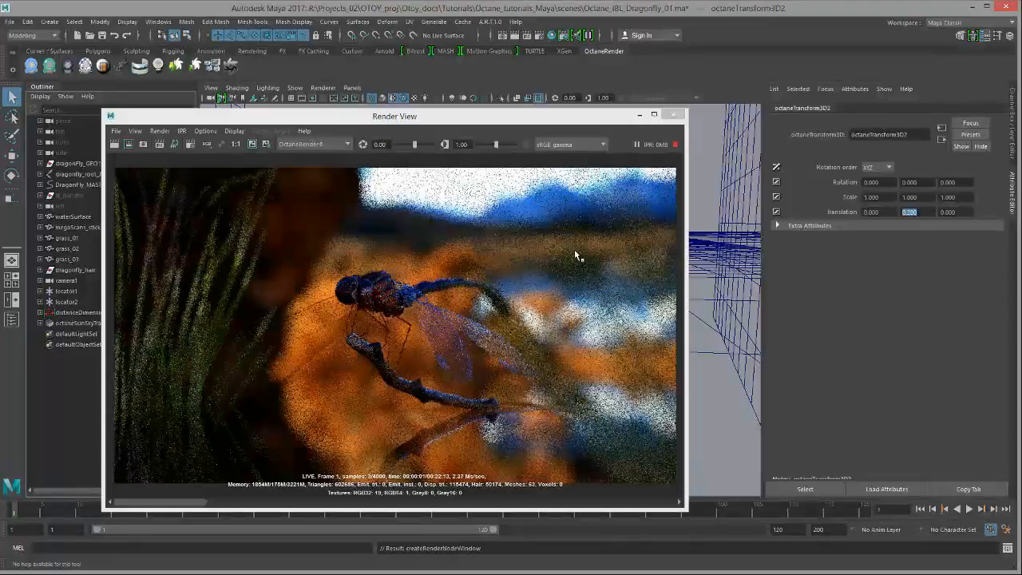
{"action": "left_click", "coordinate": [915, 183]}
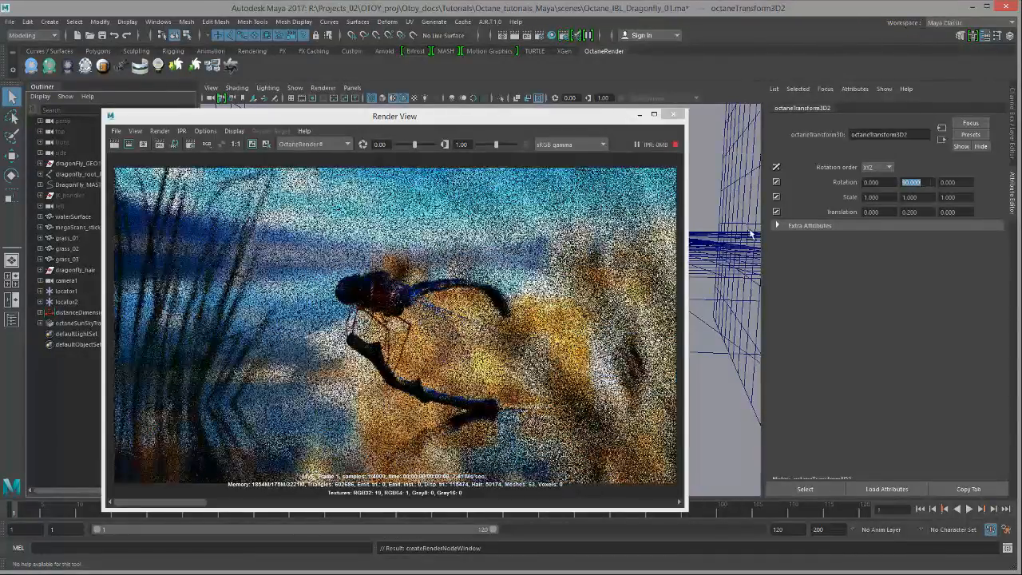
Set the Aperture of camera1's Octane thin lens camera to 0.
{"action": "left_click_drag", "start_coordinate": [475, 124], "coordinate": [591, 119]}
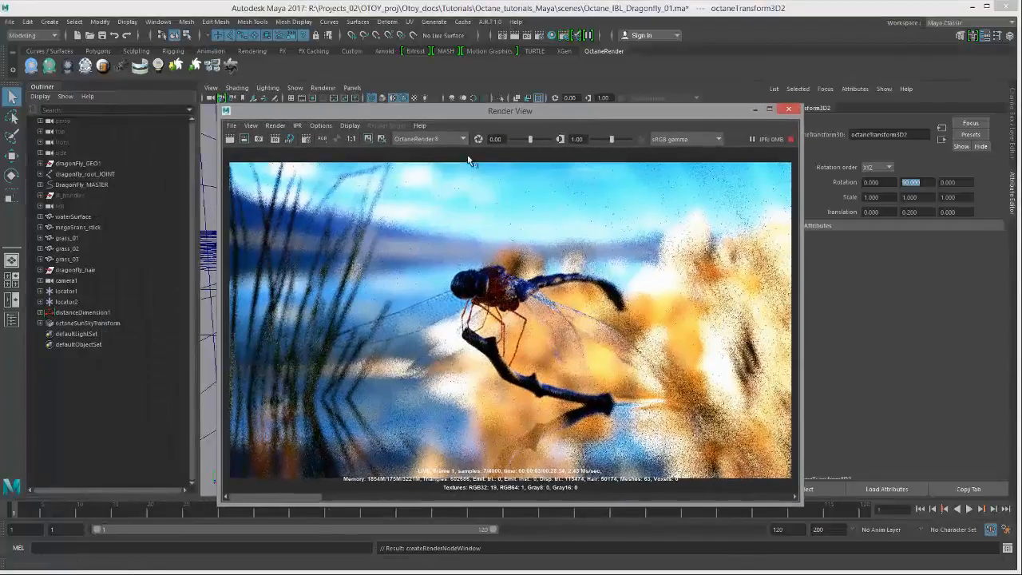
{"action": "left_click", "coordinate": [80, 283]}
{"action": "left_click_drag", "start_coordinate": [534, 114], "coordinate": [443, 95]}
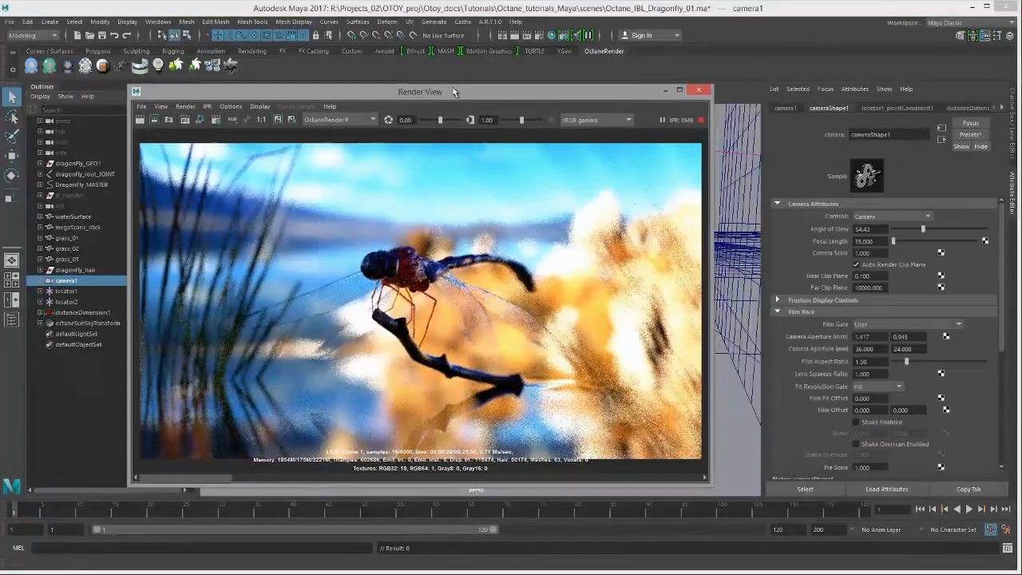
{"action": "left_click_drag", "start_coordinate": [1002, 318], "coordinate": [1000, 436]}
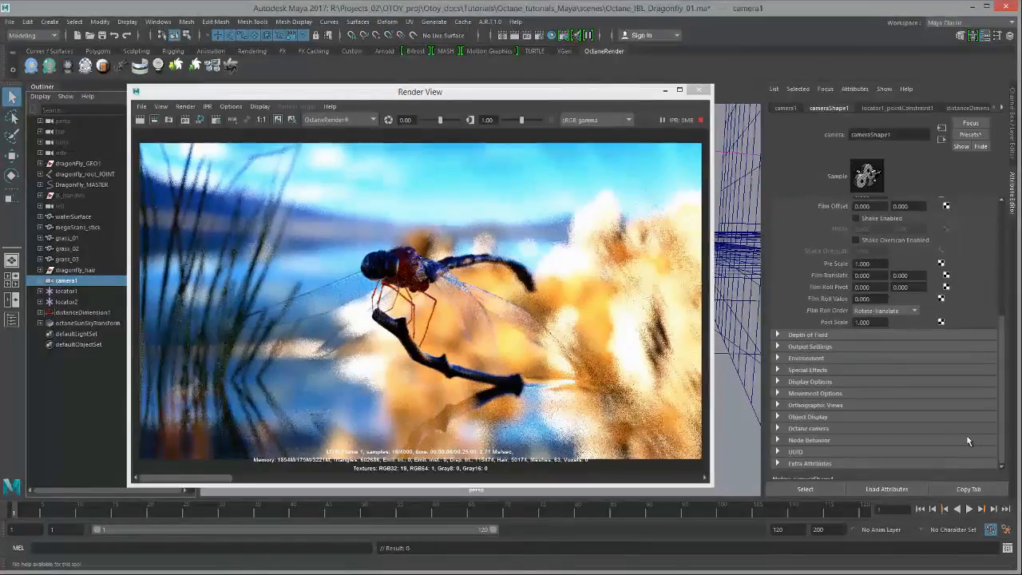
{"action": "left_click", "coordinate": [778, 428]}
{"action": "scroll", "coordinate": [857, 425], "scroll_direction": "down", "scroll_amount": 2}
{"action": "scroll", "coordinate": [840, 422], "scroll_direction": "down", "scroll_amount": 1}
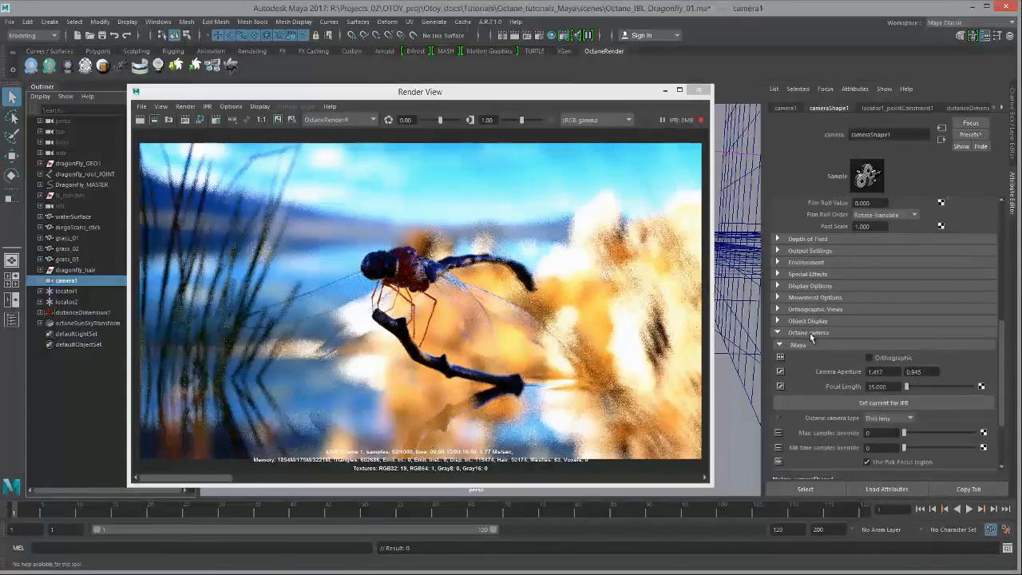
{"action": "scroll", "coordinate": [826, 361], "scroll_direction": "down", "scroll_amount": 3}
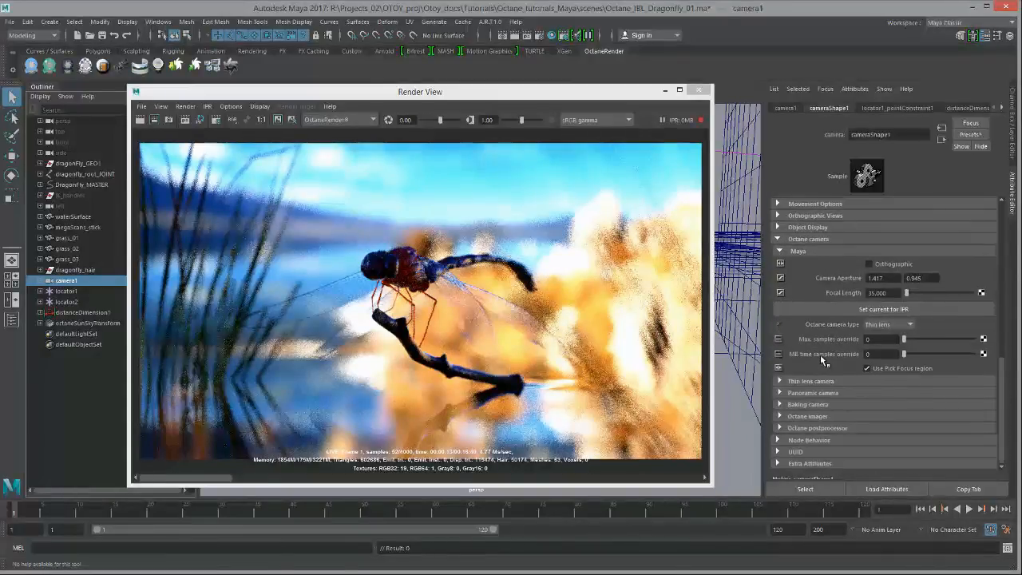
{"action": "left_click", "coordinate": [781, 383]}
{"action": "scroll", "coordinate": [834, 402], "scroll_direction": "down", "scroll_amount": 2}
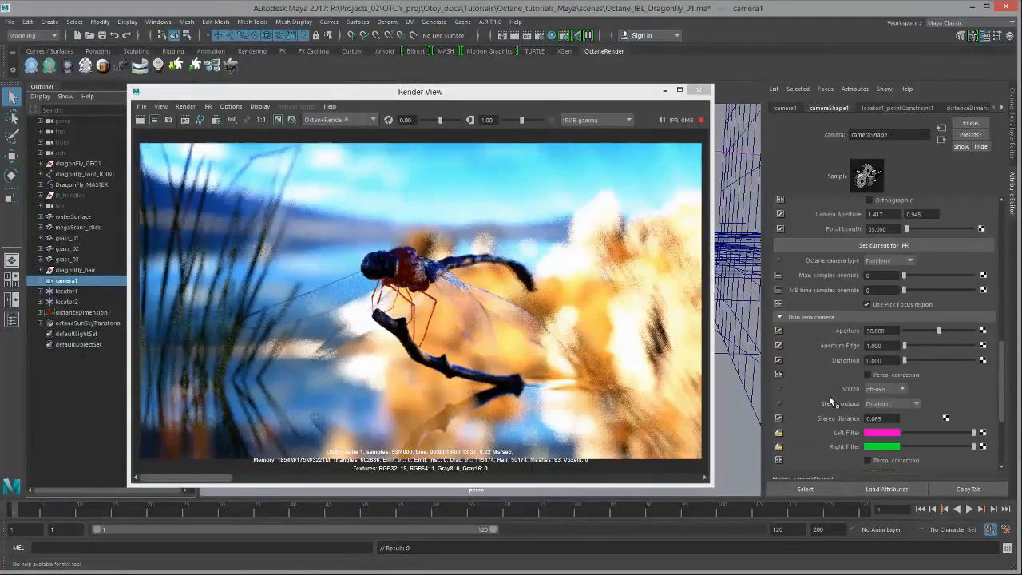
{"action": "left_click", "coordinate": [874, 330]}
{"action": "type", "text": "0"}
{"action": "key", "text": "Return"}
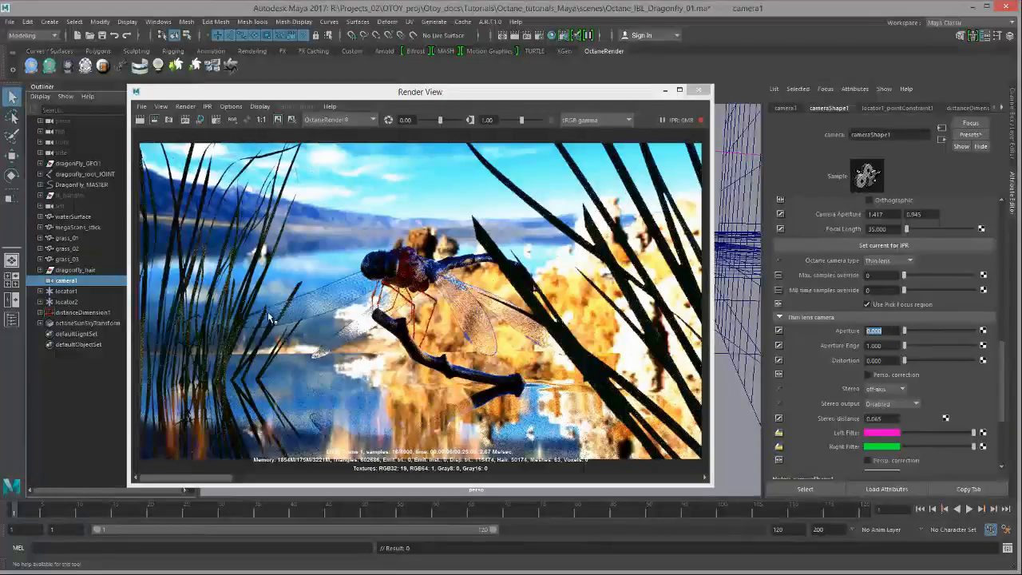
Set octaneSunSky's texture environment Power to 5 and open the Transform 3D feeding the image texture's spherical projection.
{"action": "left_click", "coordinate": [84, 323]}
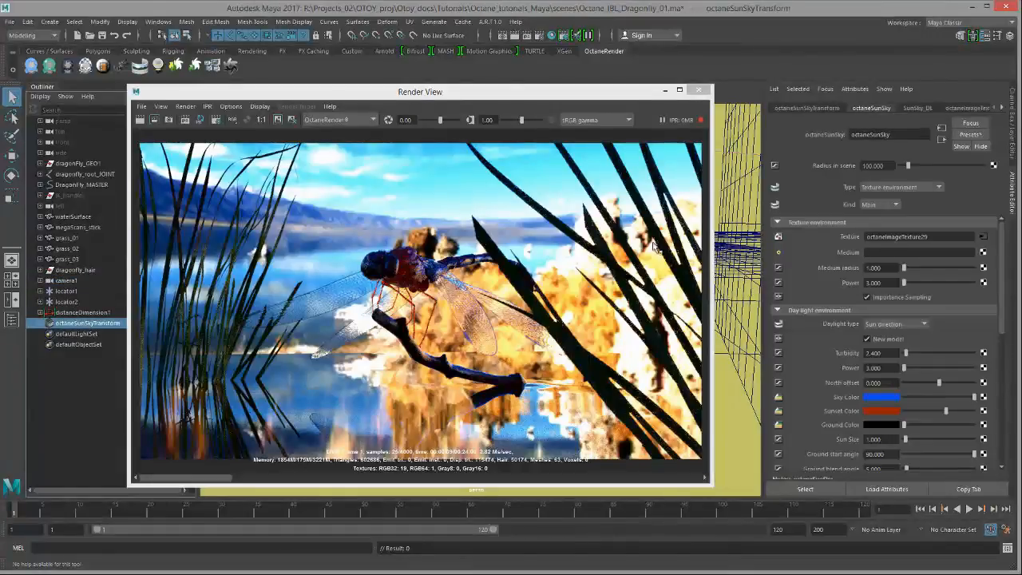
{"action": "left_click", "coordinate": [899, 282]}
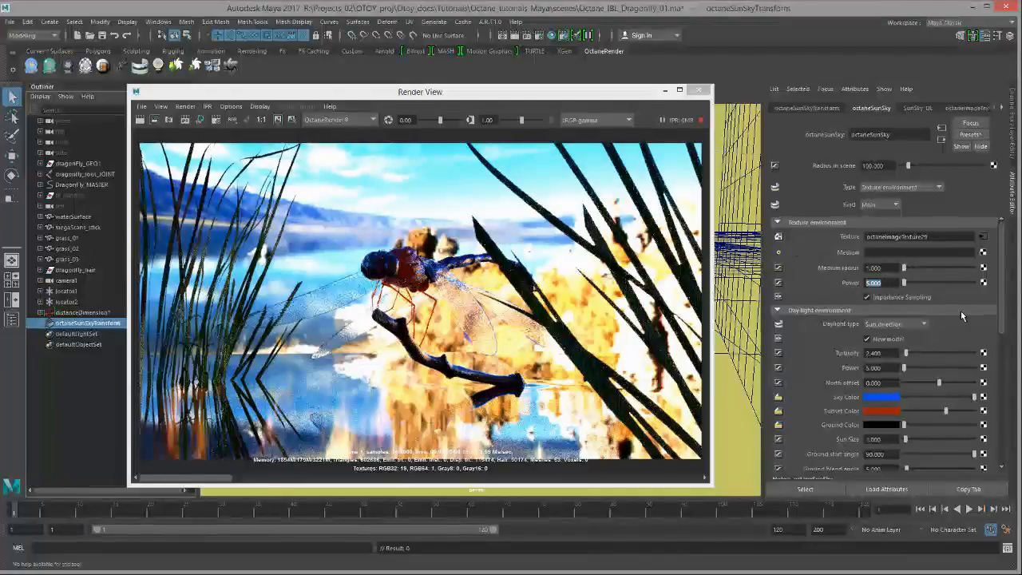
{"action": "left_click", "coordinate": [981, 237]}
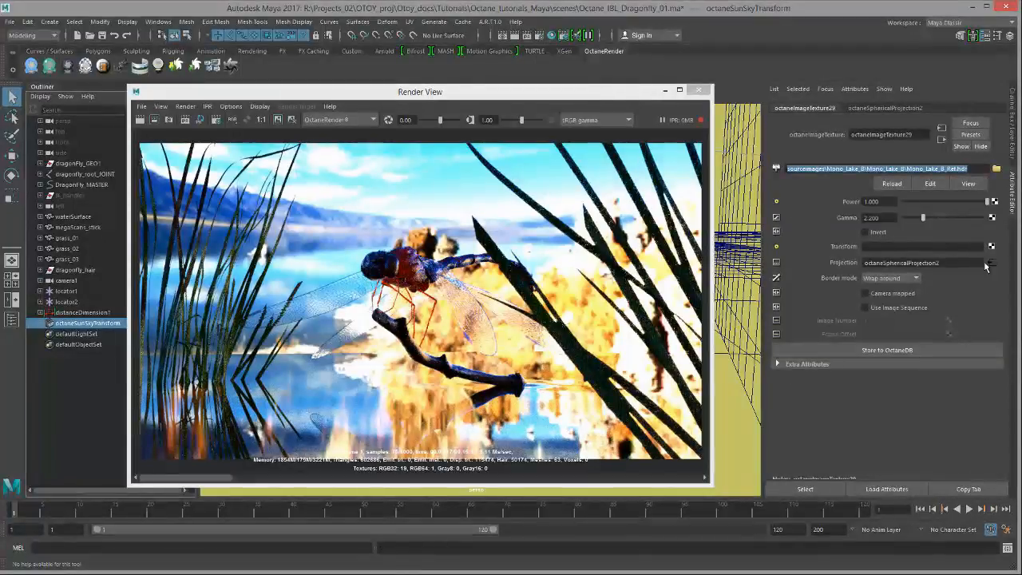
{"action": "left_click", "coordinate": [992, 264]}
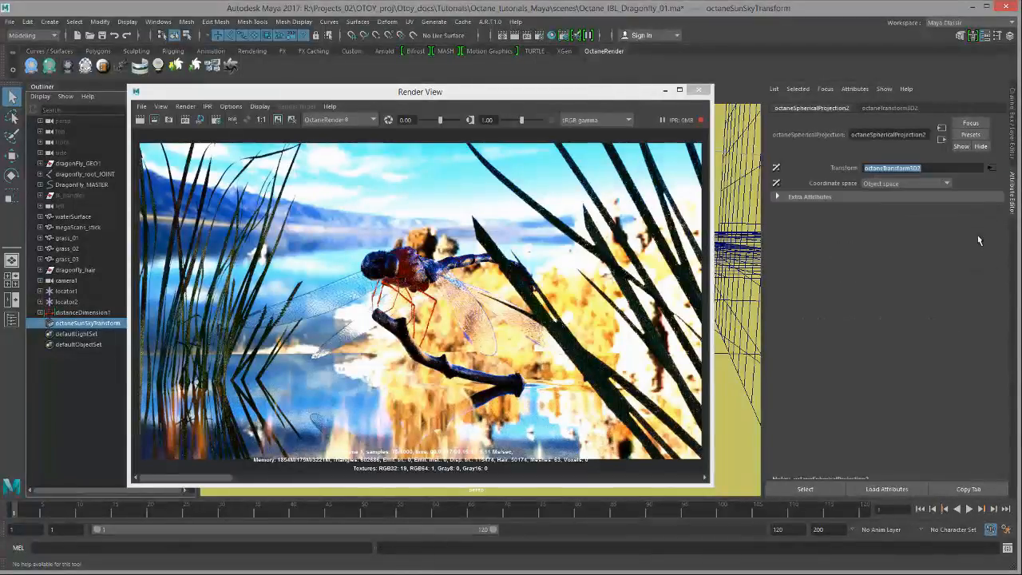
{"action": "left_click", "coordinate": [991, 168]}
{"action": "left_click", "coordinate": [911, 182]}
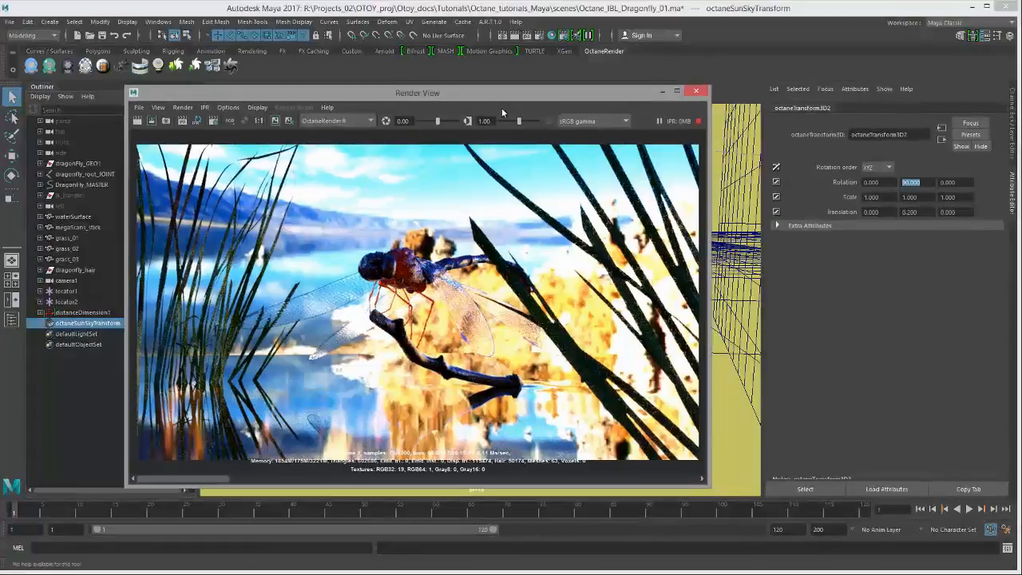
Close the render view and create a locator named environment_rotation.
{"action": "left_click_drag", "start_coordinate": [524, 93], "coordinate": [476, 128]}
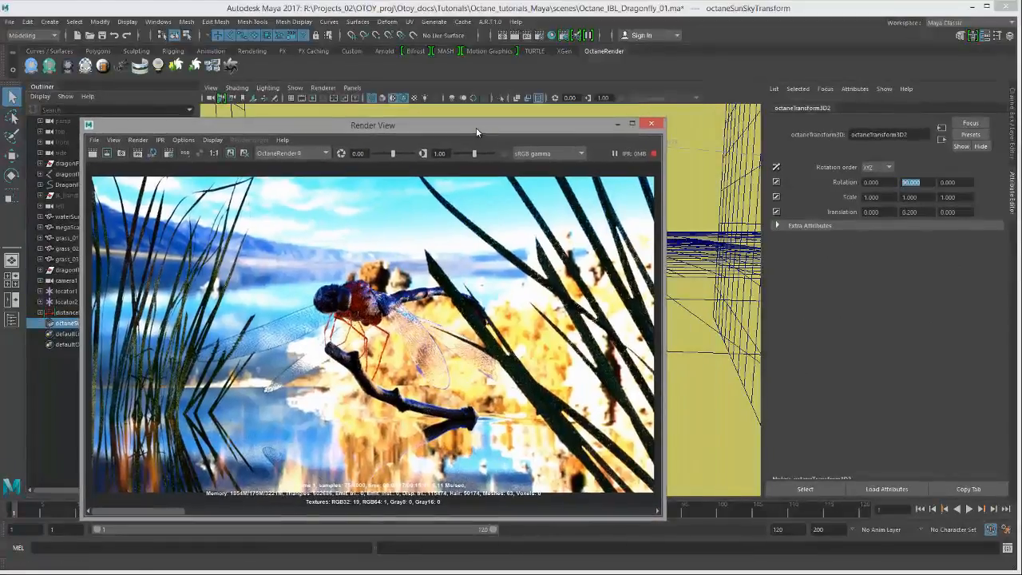
{"action": "left_click", "coordinate": [651, 126]}
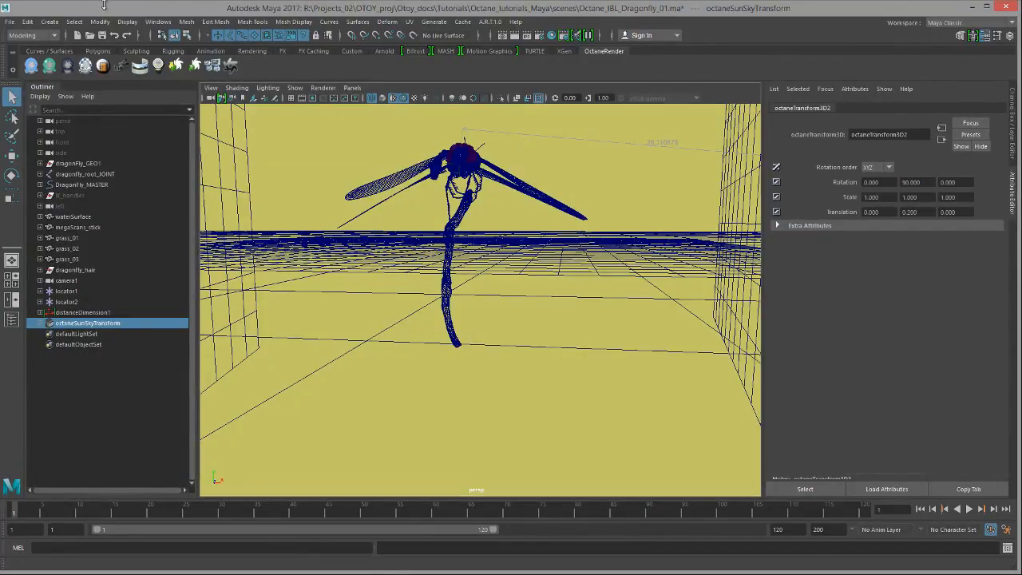
{"action": "left_click", "coordinate": [49, 22]}
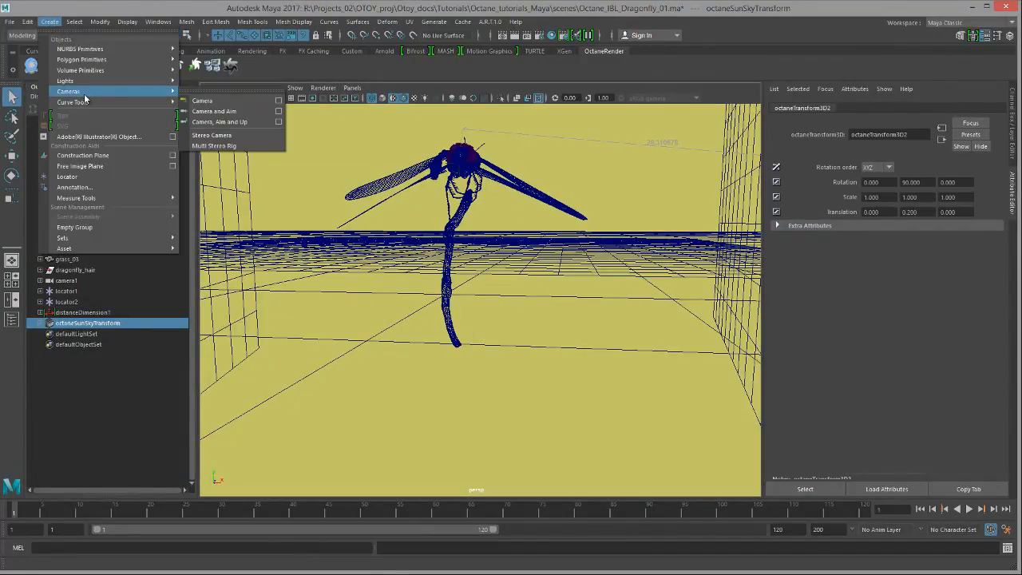
{"action": "left_click", "coordinate": [103, 176]}
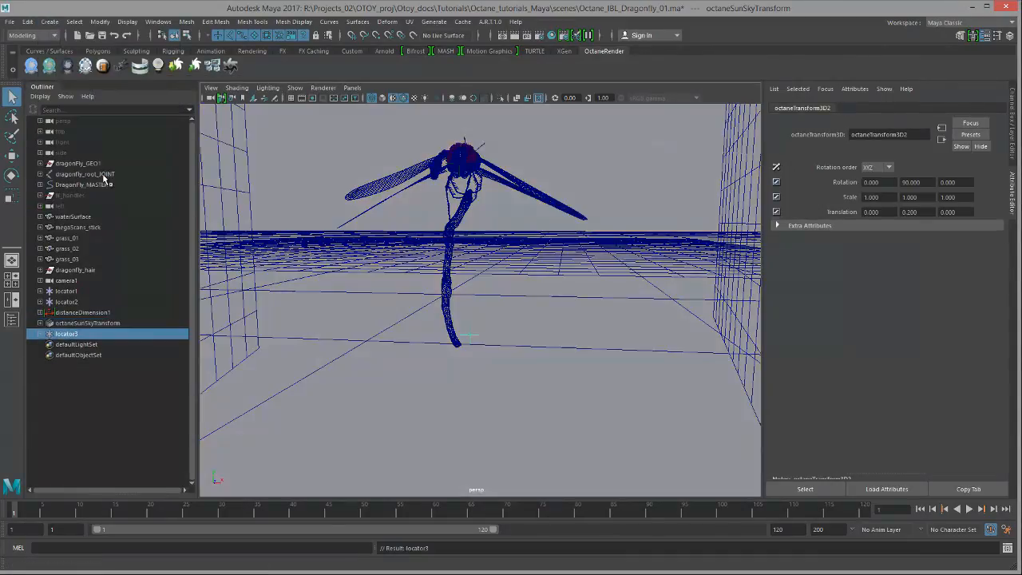
{"action": "double_click", "coordinate": [69, 334]}
{"action": "type", "text": "environment_rotation"}
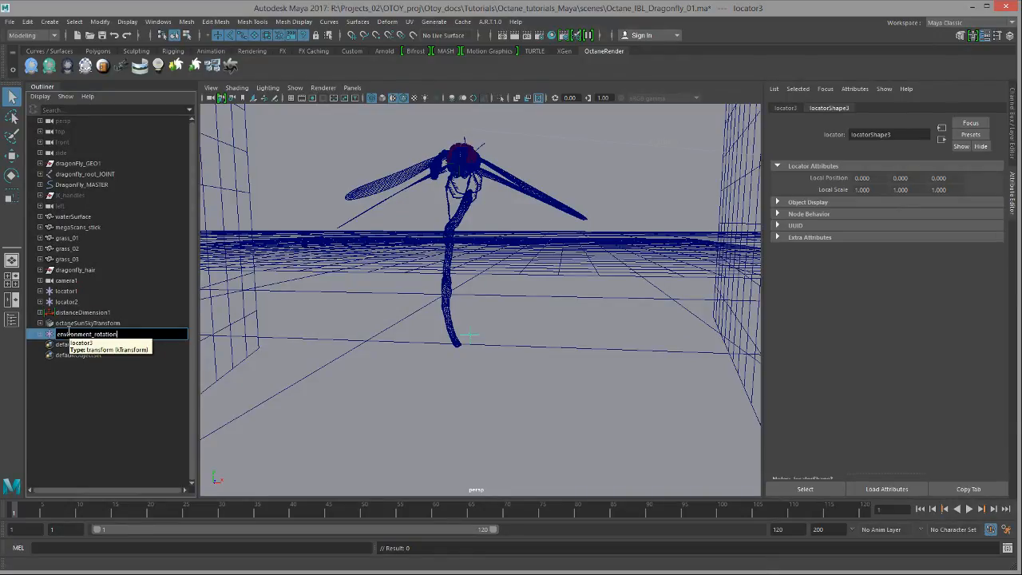
{"action": "key", "text": "Return"}
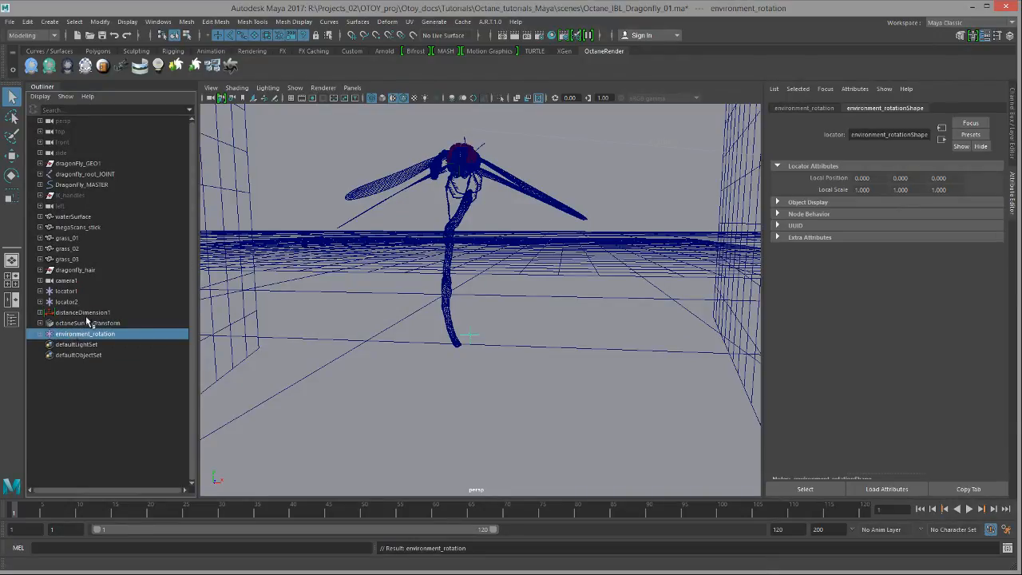
Open the Connection Editor and load the environment_rotation locator as the source node.
{"action": "left_click", "coordinate": [158, 22]}
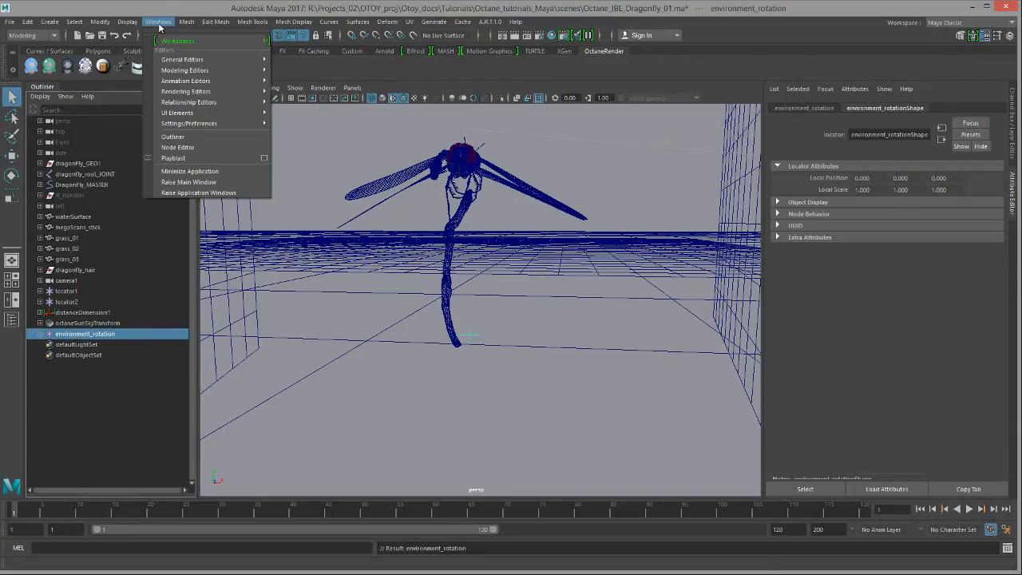
{"action": "mouse_move", "coordinate": [171, 62]}
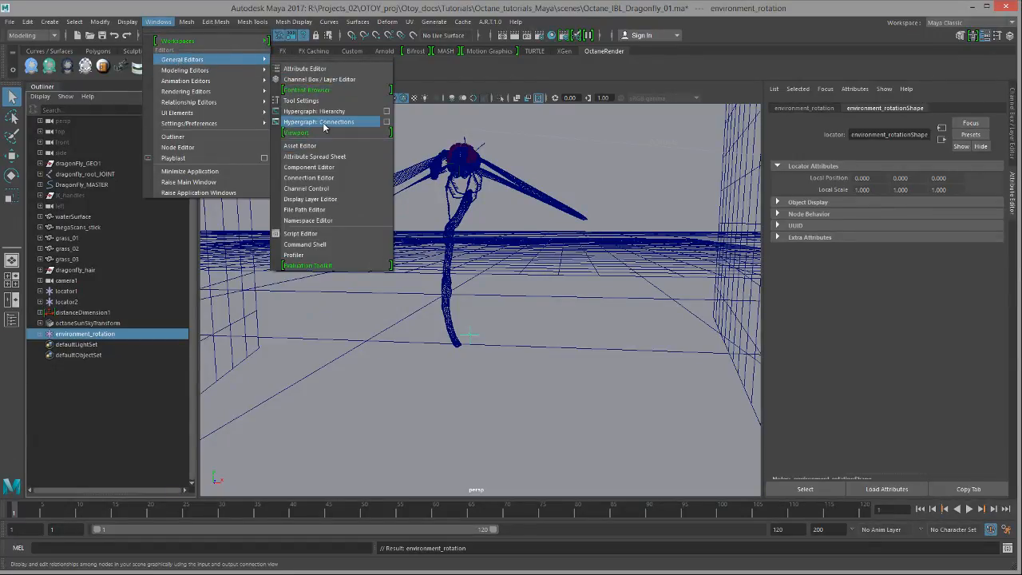
{"action": "left_click", "coordinate": [317, 178]}
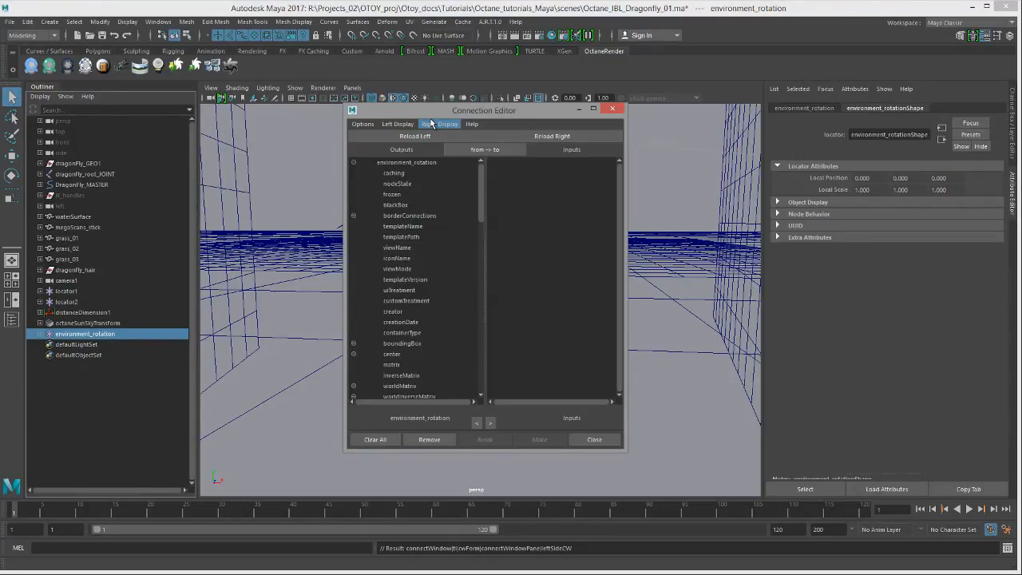
{"action": "left_click", "coordinate": [140, 333]}
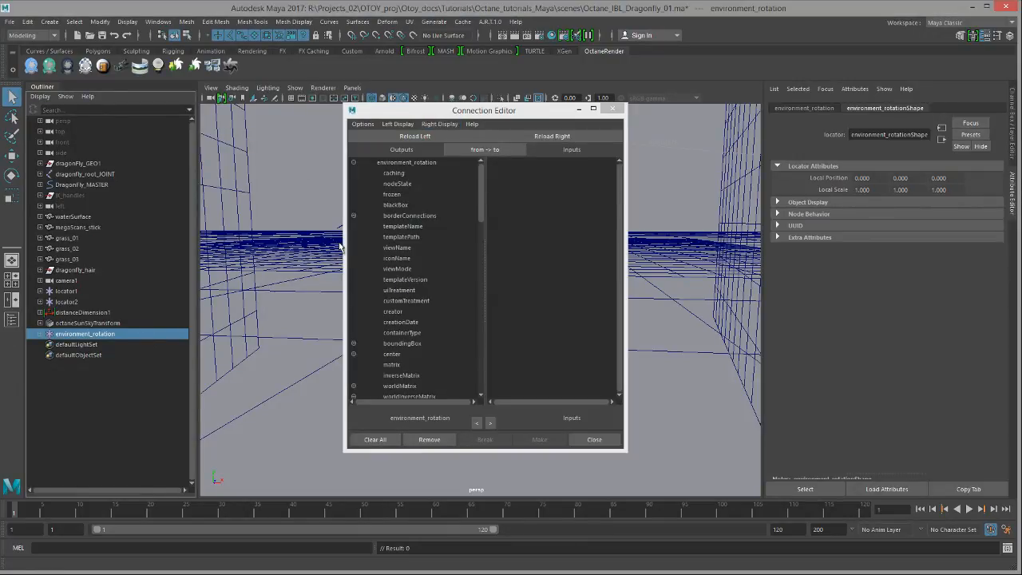
{"action": "left_click", "coordinate": [421, 138]}
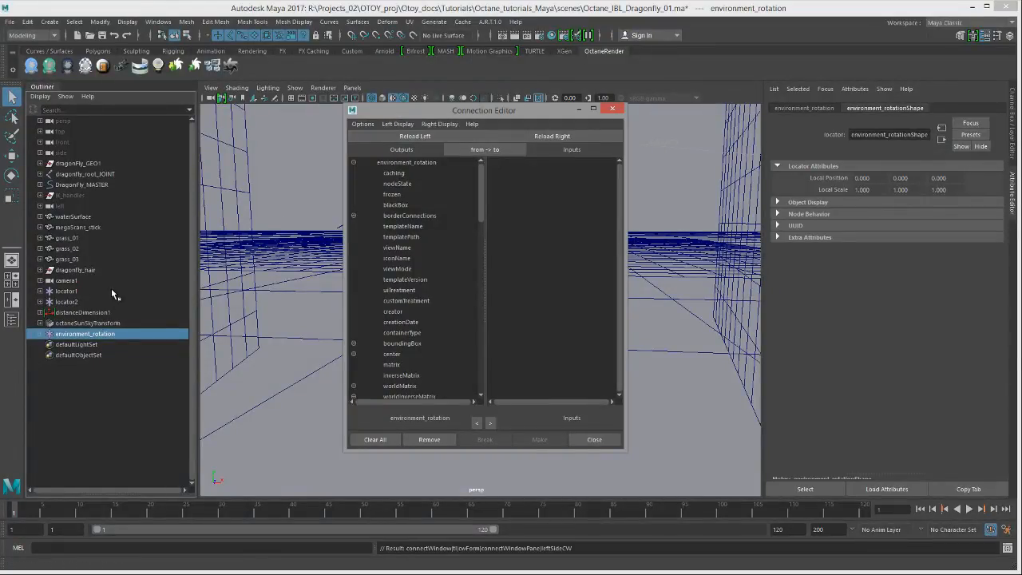
Select octaneTransform3D2 through octaneSunSky's image texture and spherical projection, and load it as the Connection Editor's target node.
{"action": "left_click", "coordinate": [84, 323]}
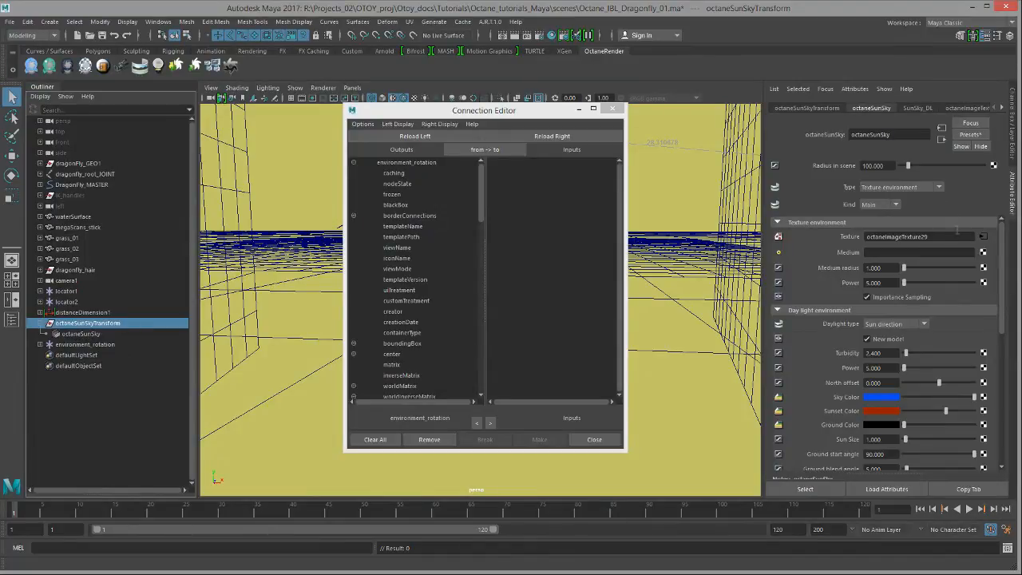
{"action": "left_click", "coordinate": [987, 237]}
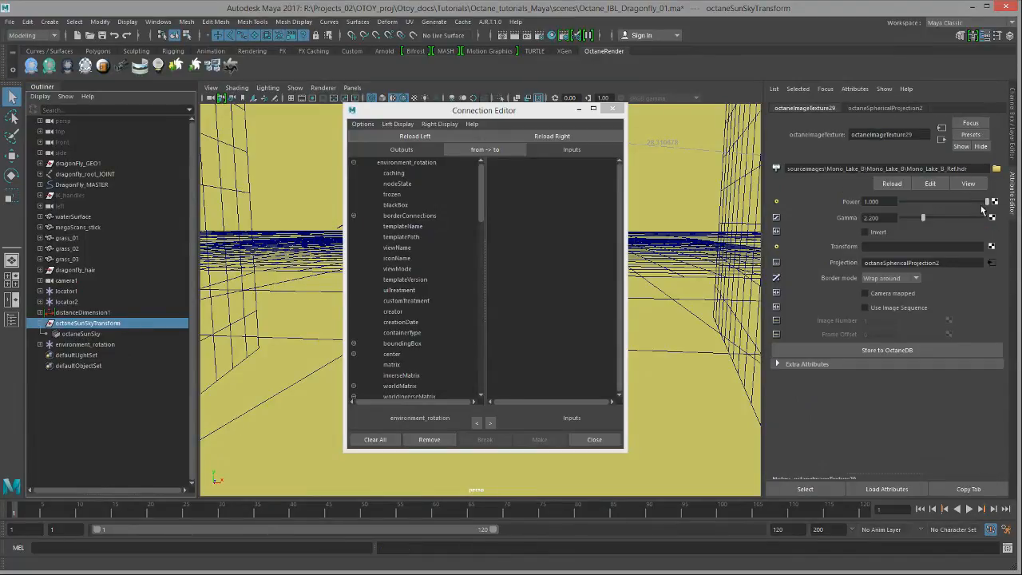
{"action": "left_click", "coordinate": [991, 265]}
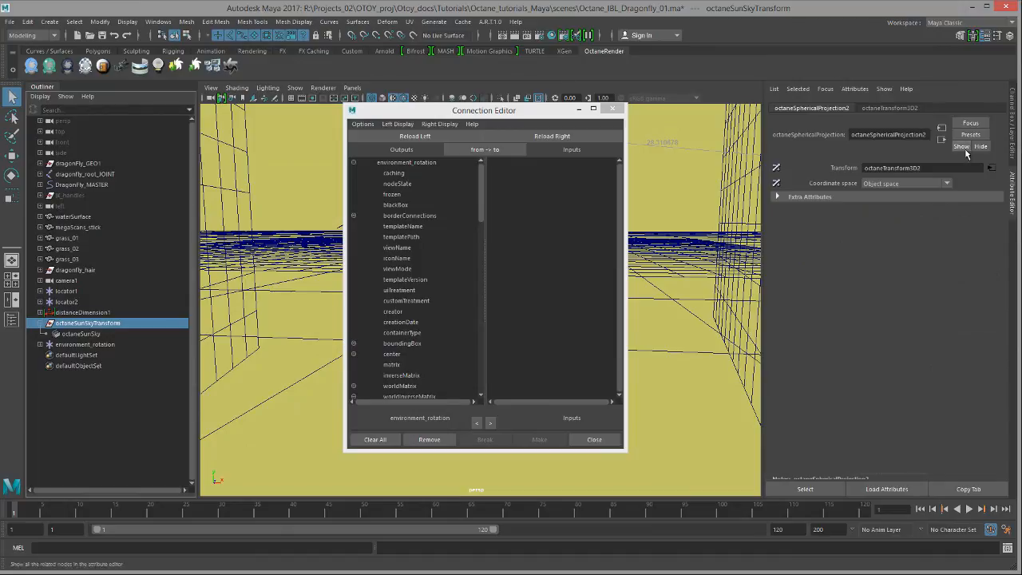
{"action": "left_click", "coordinate": [993, 169]}
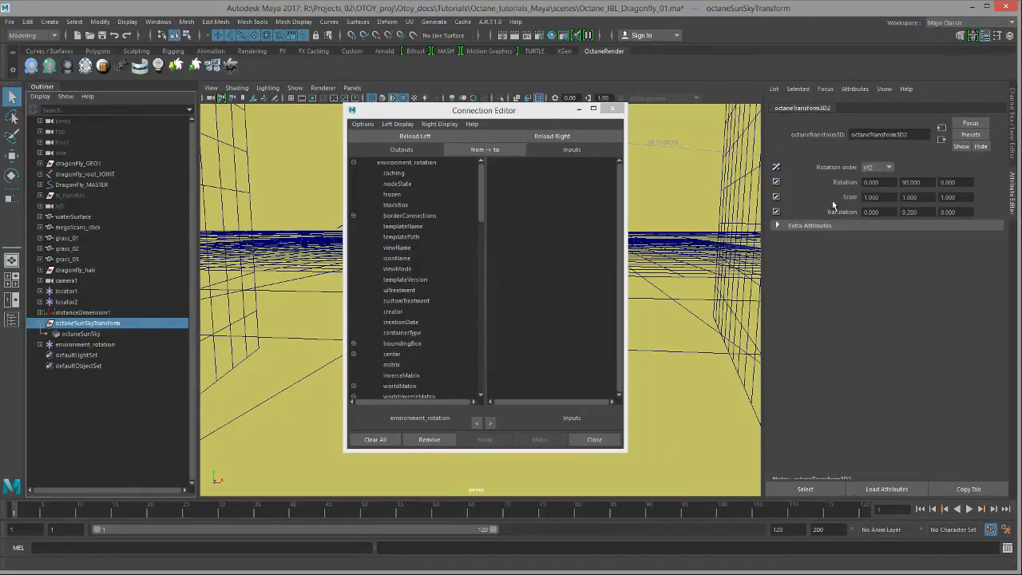
{"action": "left_click", "coordinate": [826, 490]}
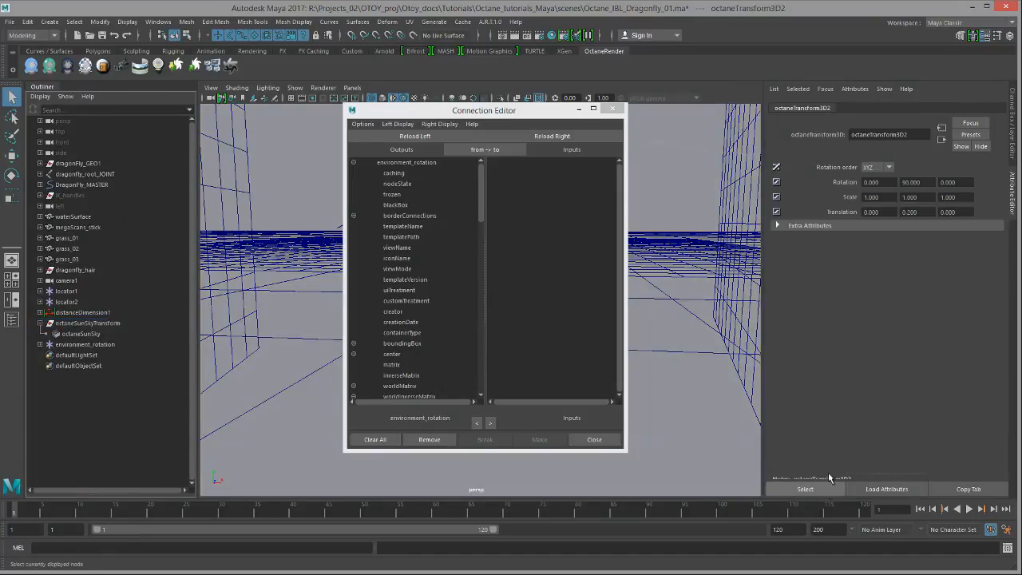
{"action": "left_click", "coordinate": [553, 136]}
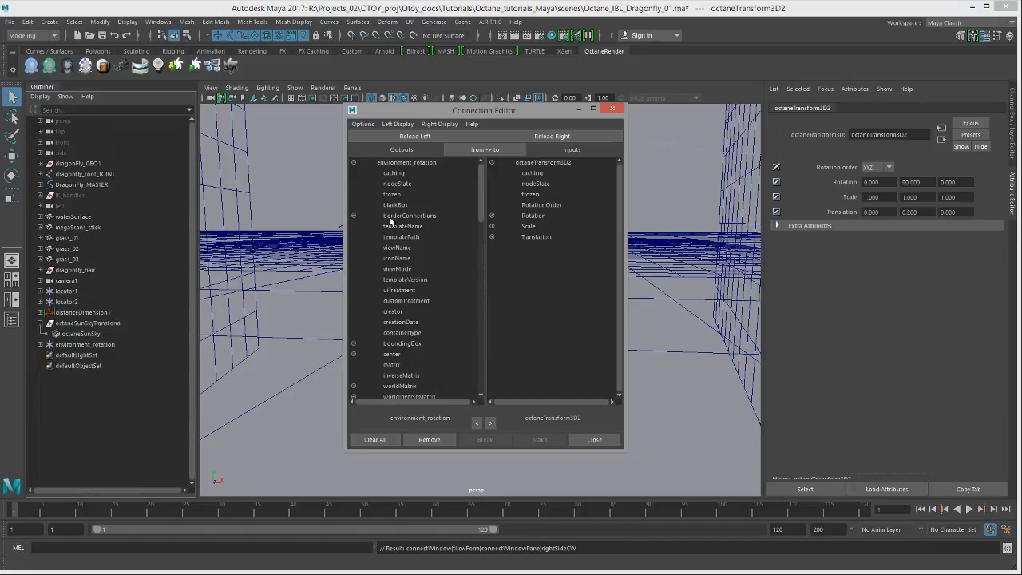
Connect the locator's rotateX, rotateY and rotateZ to octaneTransform3D2's RotationX, RotationY and RotationZ, and close the Connection Editor.
{"action": "left_click_drag", "start_coordinate": [478, 210], "coordinate": [469, 319]}
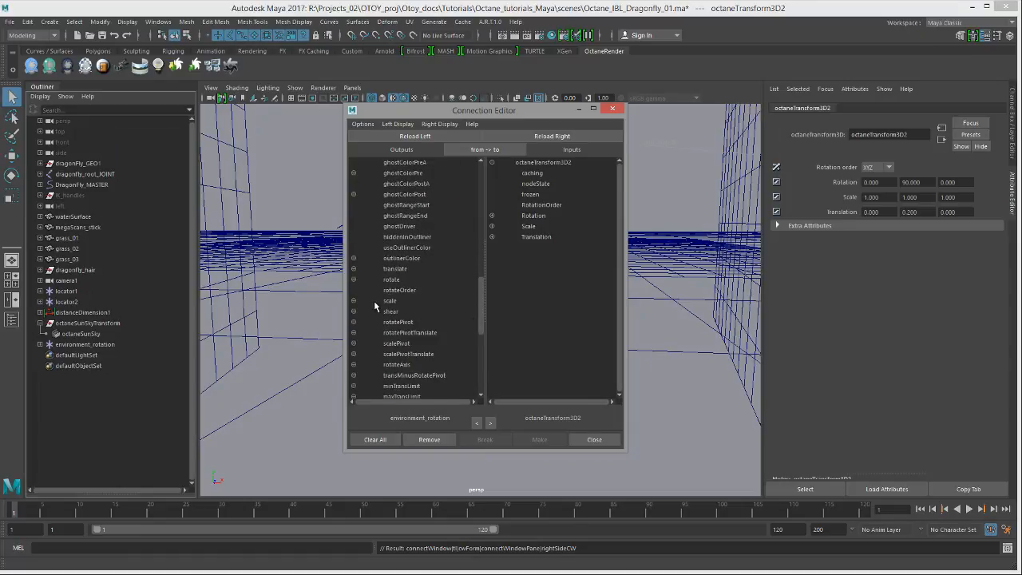
{"action": "left_click", "coordinate": [354, 280]}
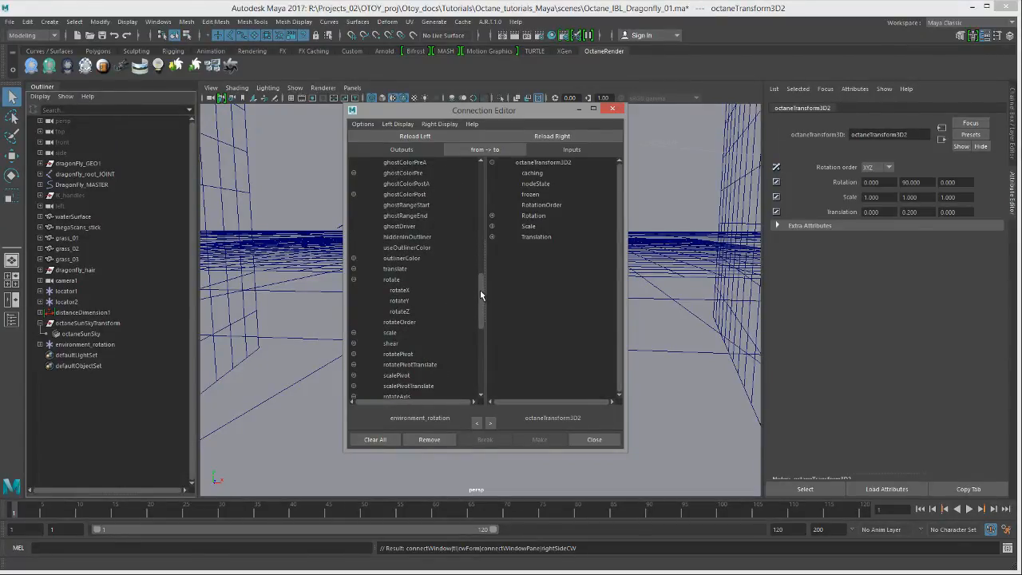
{"action": "scroll", "coordinate": [481, 295], "scroll_direction": "down", "scroll_amount": 2}
{"action": "left_click", "coordinate": [492, 216]}
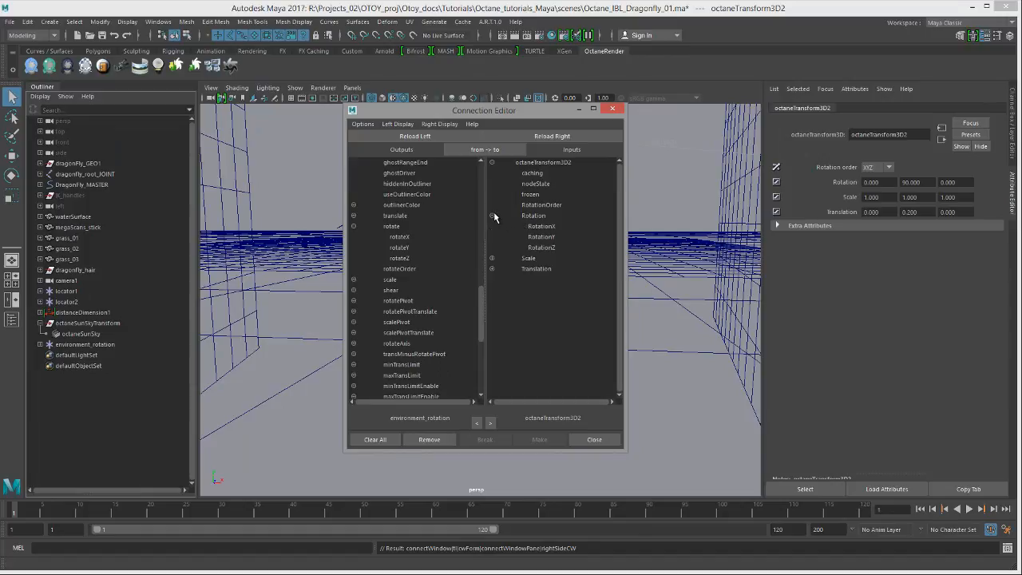
{"action": "left_click", "coordinate": [411, 237]}
{"action": "left_click", "coordinate": [540, 226]}
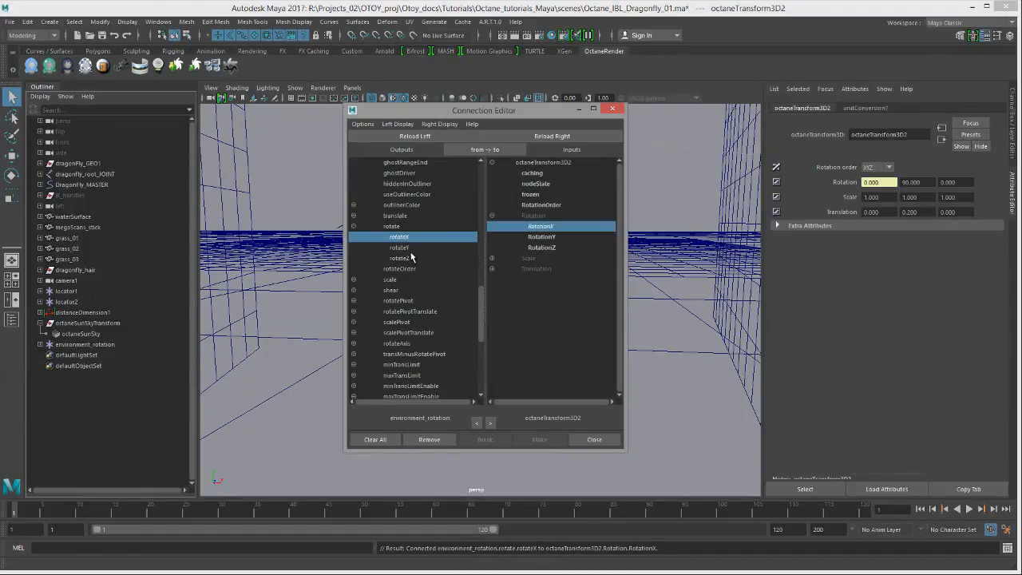
{"action": "left_click", "coordinate": [404, 249]}
{"action": "left_click", "coordinate": [532, 238]}
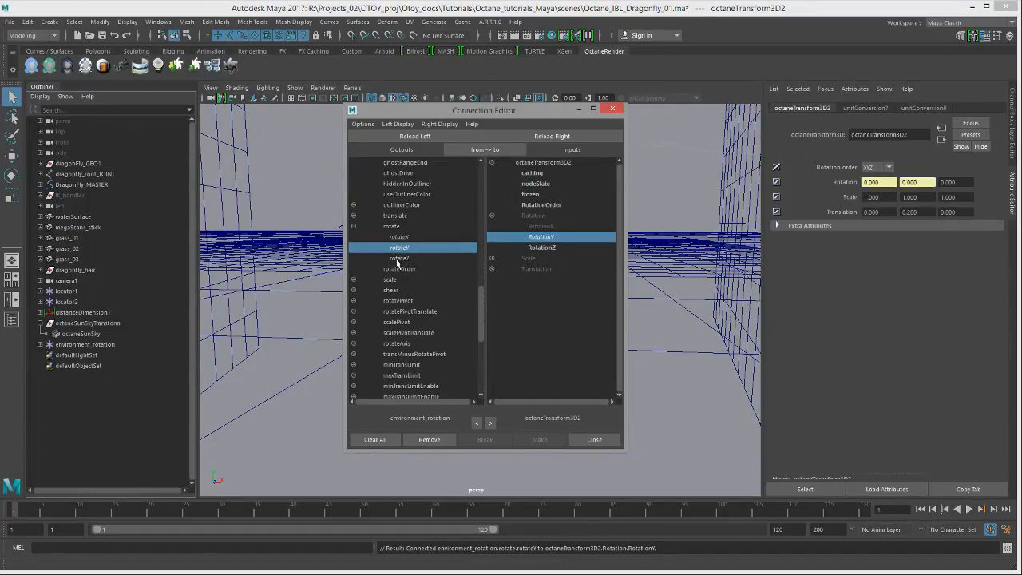
{"action": "left_click", "coordinate": [400, 260]}
{"action": "left_click", "coordinate": [543, 248]}
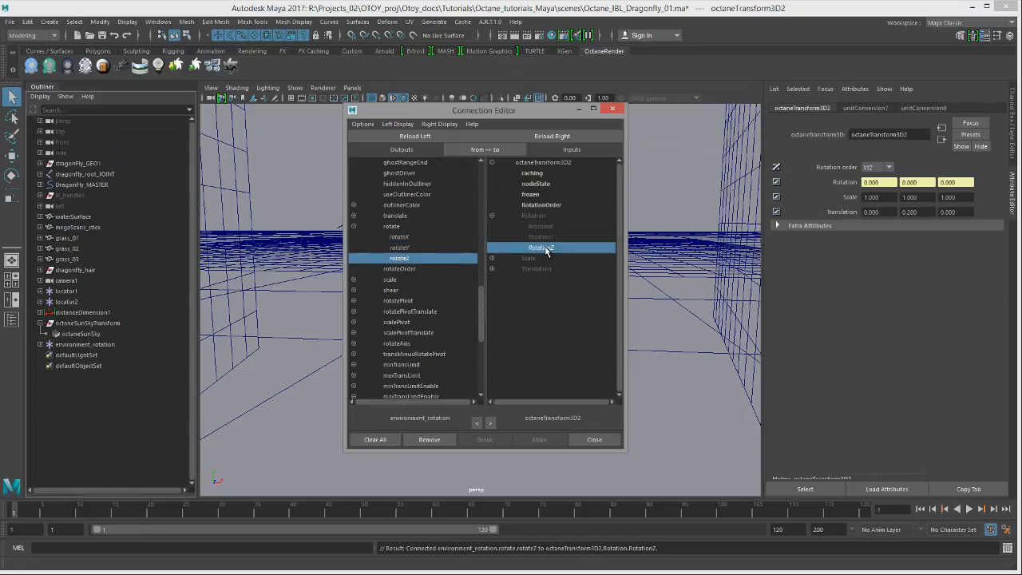
{"action": "left_click", "coordinate": [594, 440]}
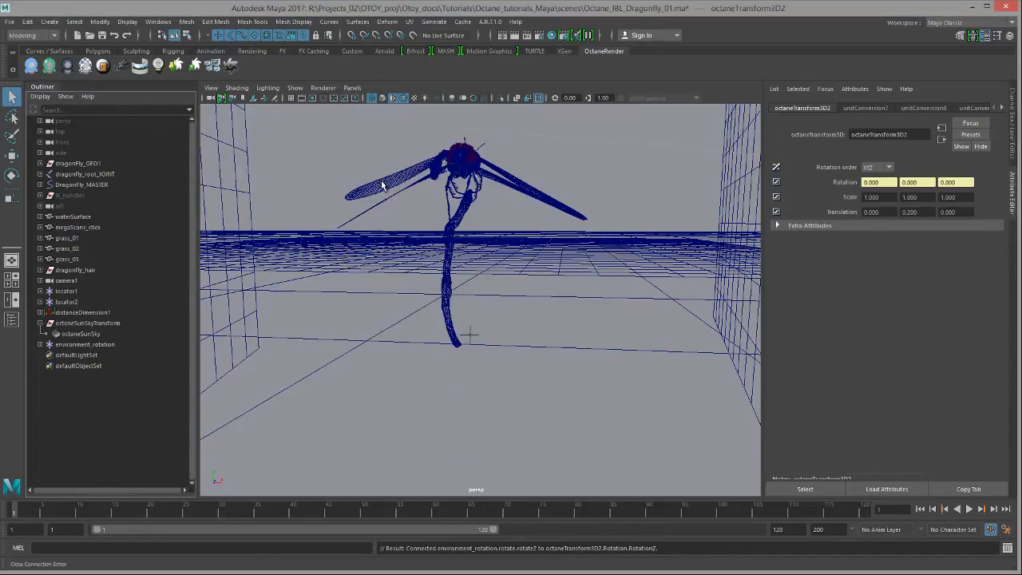
Select the environment_rotation locator and try out its Y rotation in the viewport, leaving Rotate Y at about -6.23.
{"action": "left_click", "coordinate": [109, 345]}
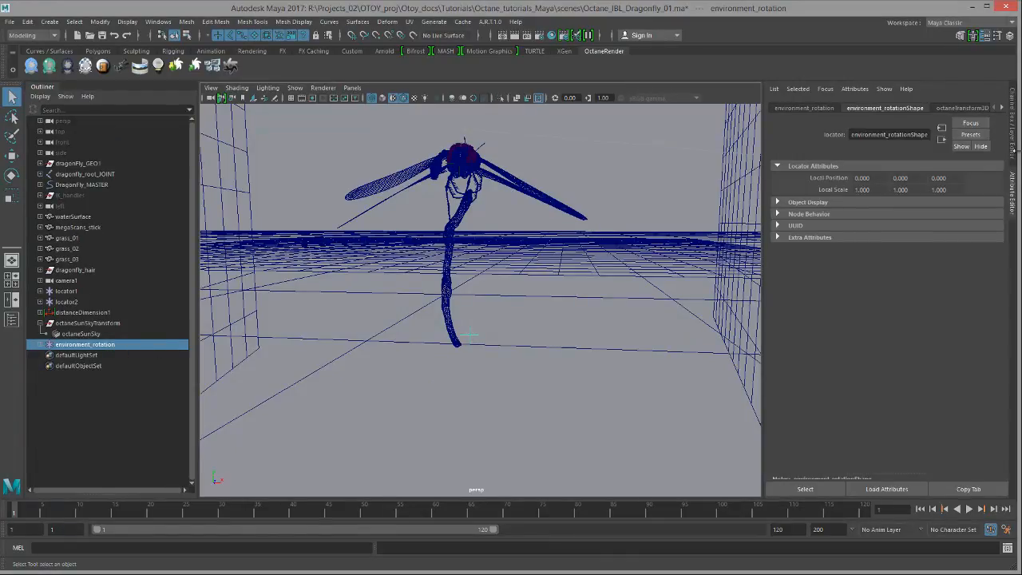
{"action": "left_click", "coordinate": [1011, 153]}
{"action": "left_click", "coordinate": [949, 141]}
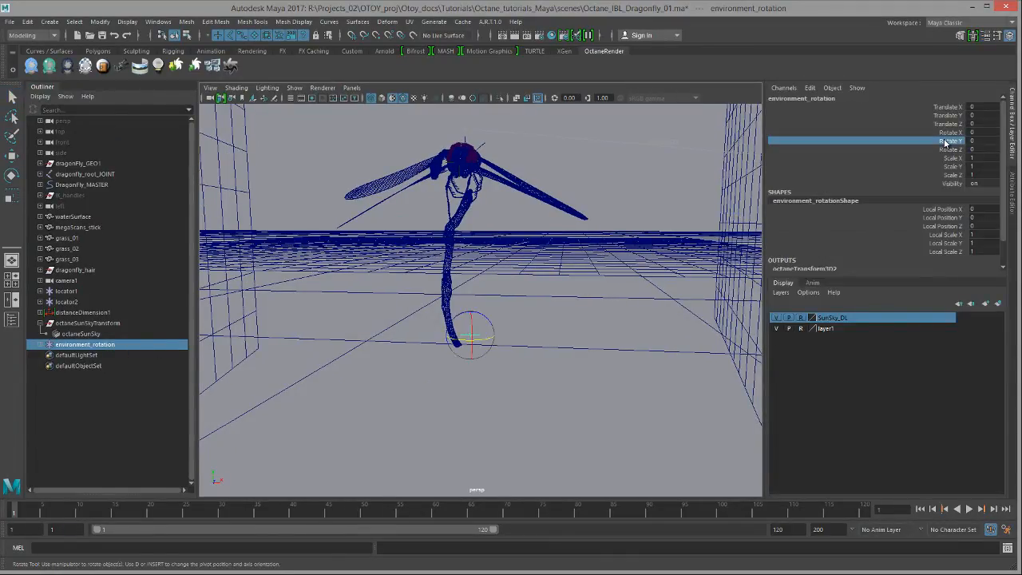
{"action": "middle_click_drag", "start_coordinate": [637, 174], "coordinate": [621, 190]}
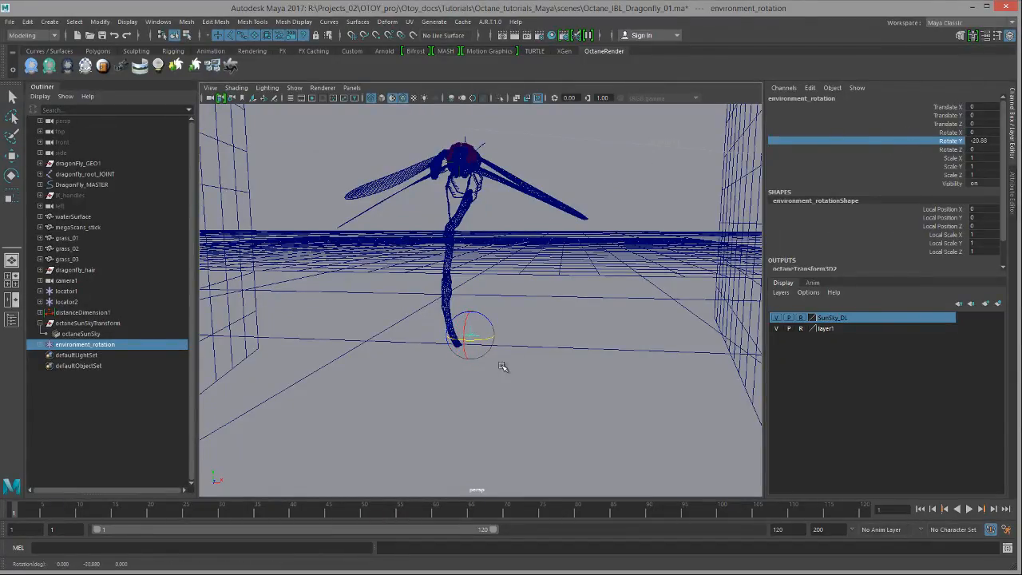
{"action": "mouse_move", "coordinate": [485, 338]}
{"action": "left_mouse_down"}
{"action": "mouse_move", "coordinate": [501, 340]}
{"action": "mouse_move", "coordinate": [491, 341]}
{"action": "left_mouse_up"}
Open the Render View and start an interactive OctaneRender IPR render of the scene.
{"action": "left_click", "coordinate": [158, 21]}
{"action": "mouse_move", "coordinate": [206, 94]}
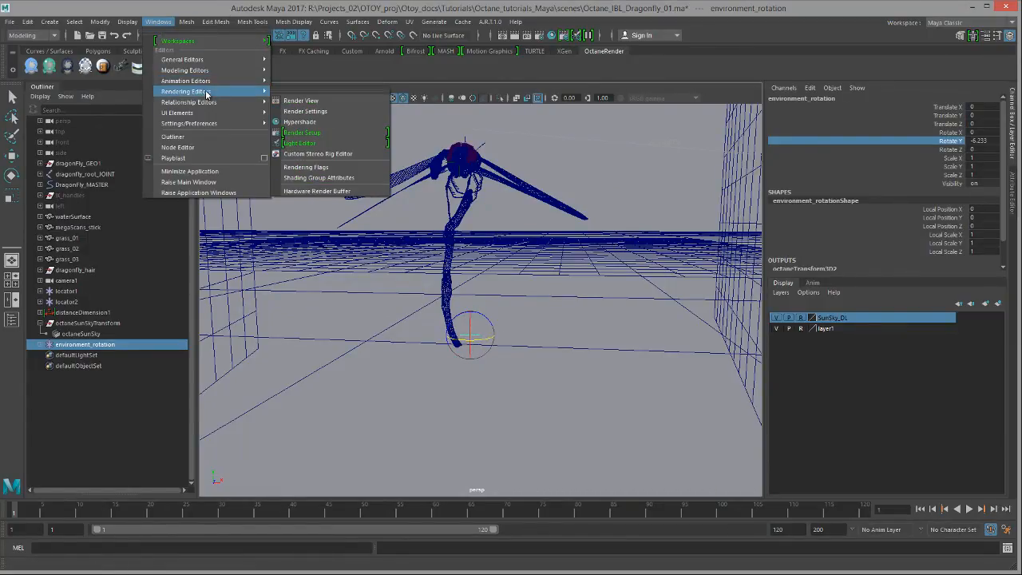
{"action": "left_click", "coordinate": [310, 102]}
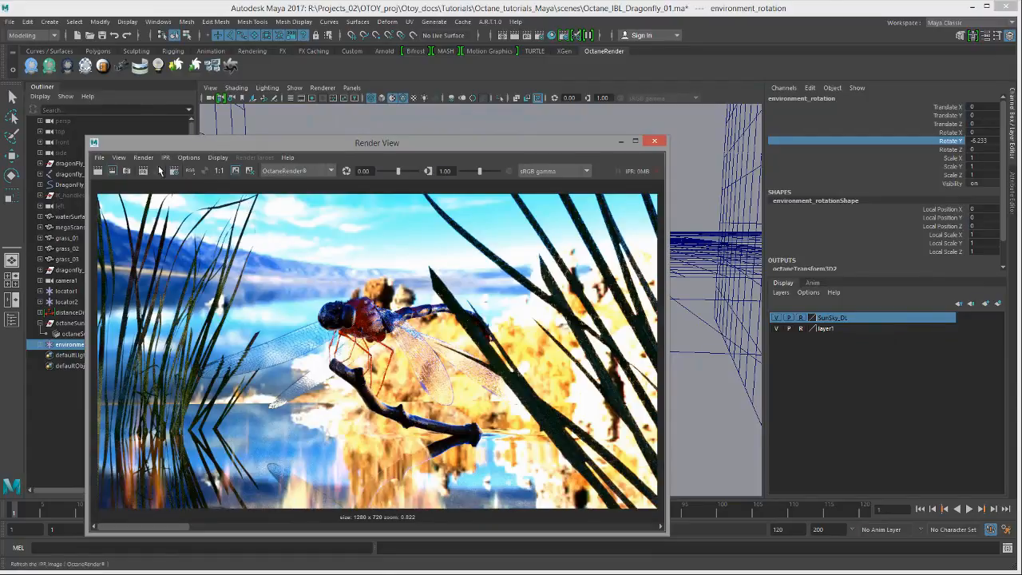
{"action": "left_click", "coordinate": [143, 171]}
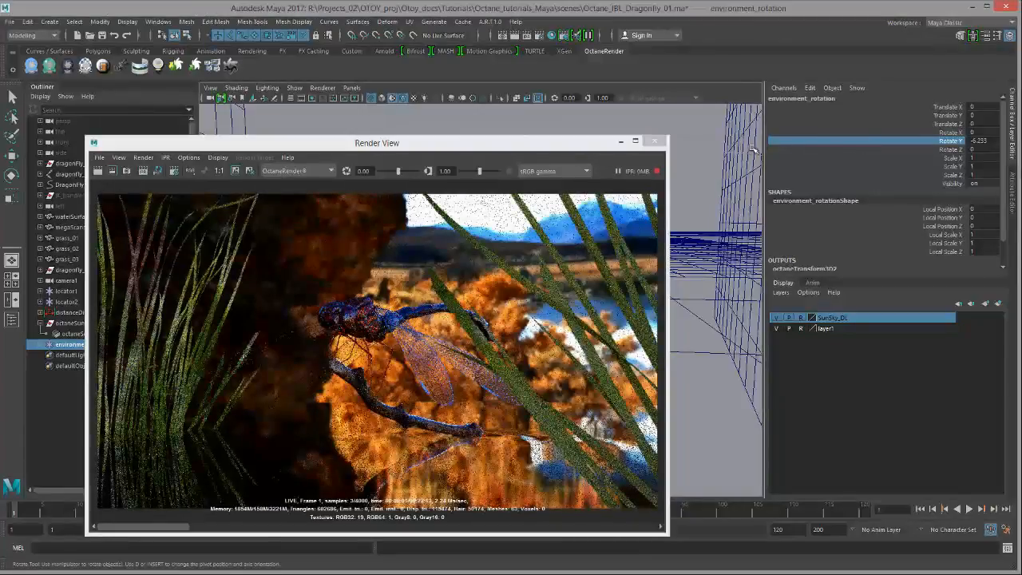
Turn the environment_rotation locator to a Rotate Y of about 85.67 while the IPR render runs.
{"action": "middle_click_drag", "start_coordinate": [755, 150], "coordinate": [567, 119]}
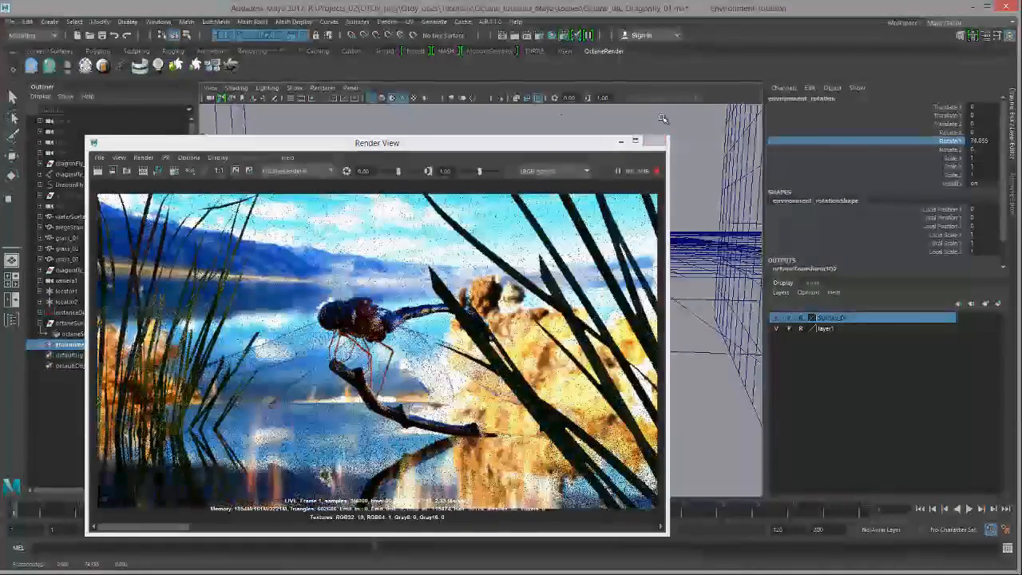
{"action": "middle_click_drag", "start_coordinate": [662, 117], "coordinate": [653, 117]}
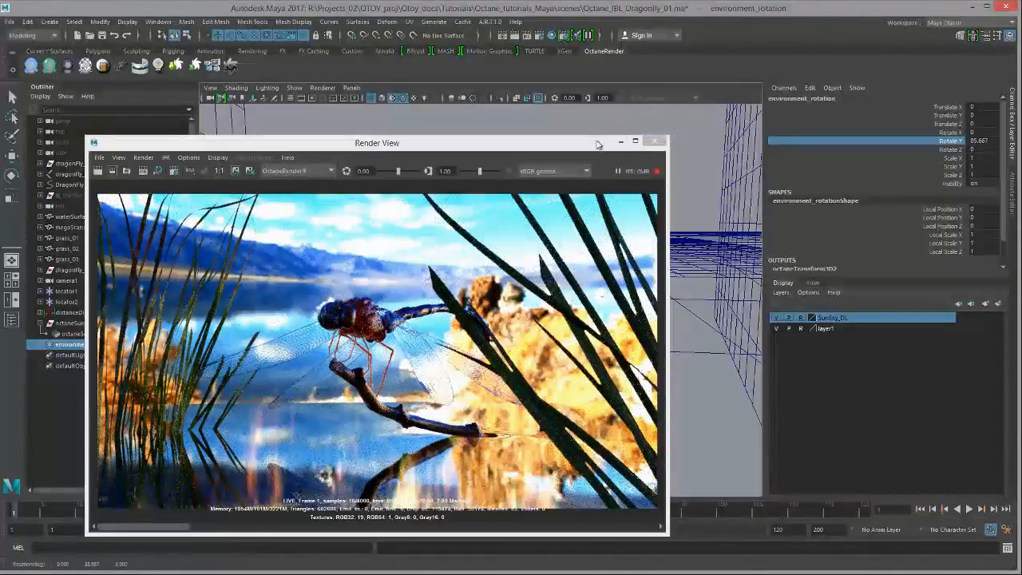
{"action": "left_click_drag", "start_coordinate": [583, 148], "coordinate": [561, 136]}
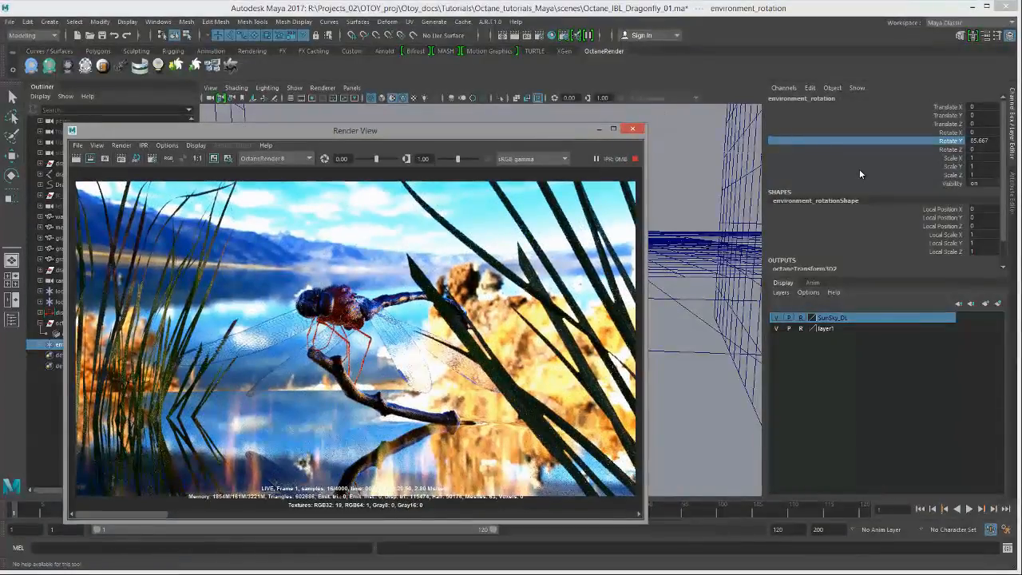
Replace the image file of octaneImageTexture29 with Mono_Lake_B_Env.hdr from the nested Mono_Lake_B folder.
{"action": "left_click", "coordinate": [1012, 203]}
{"action": "left_click", "coordinate": [967, 107]}
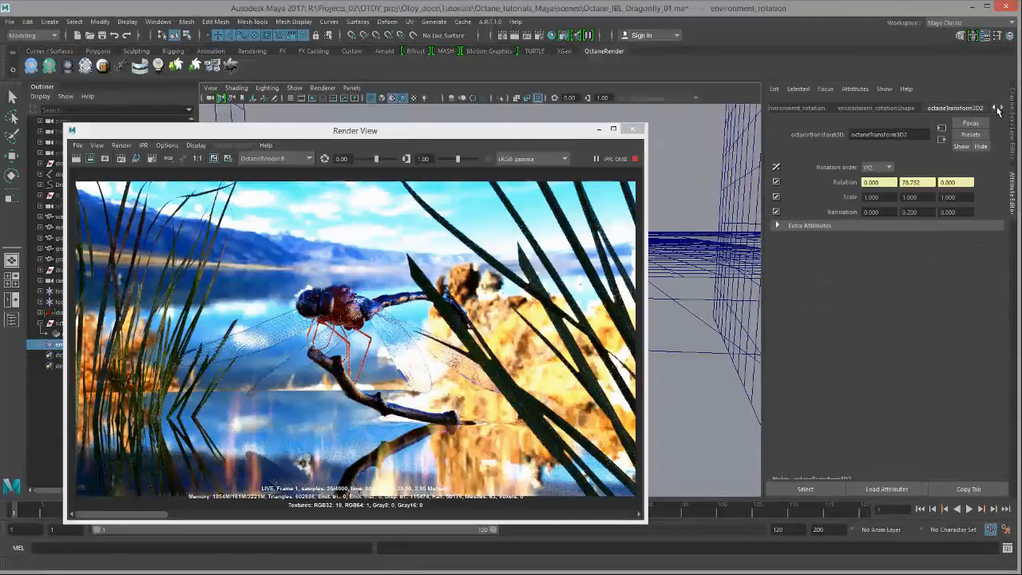
{"action": "left_click", "coordinate": [1002, 107]}
{"action": "left_click", "coordinate": [1002, 108]}
{"action": "left_click", "coordinate": [962, 109]}
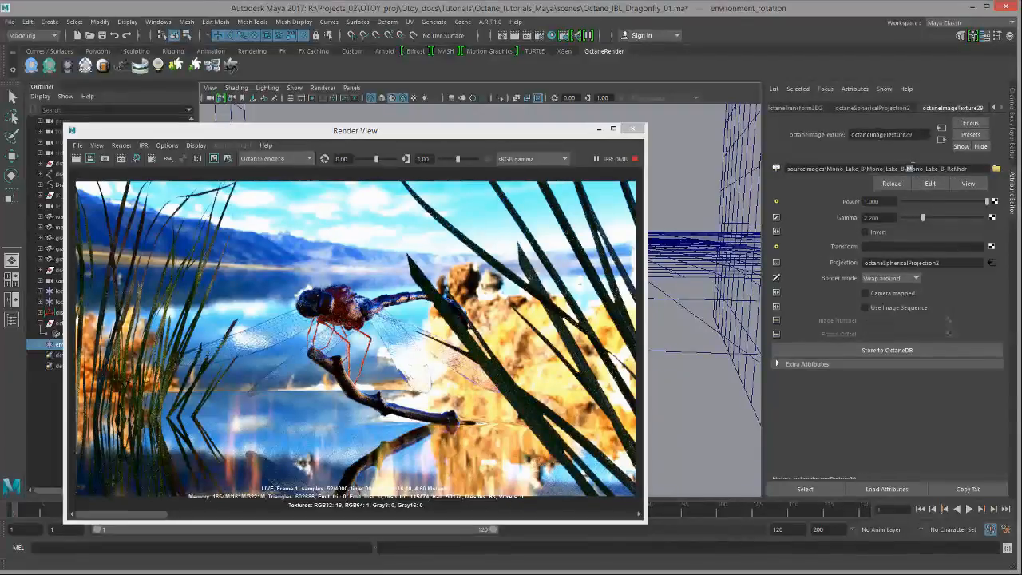
{"action": "left_click_drag", "start_coordinate": [907, 168], "coordinate": [939, 170]}
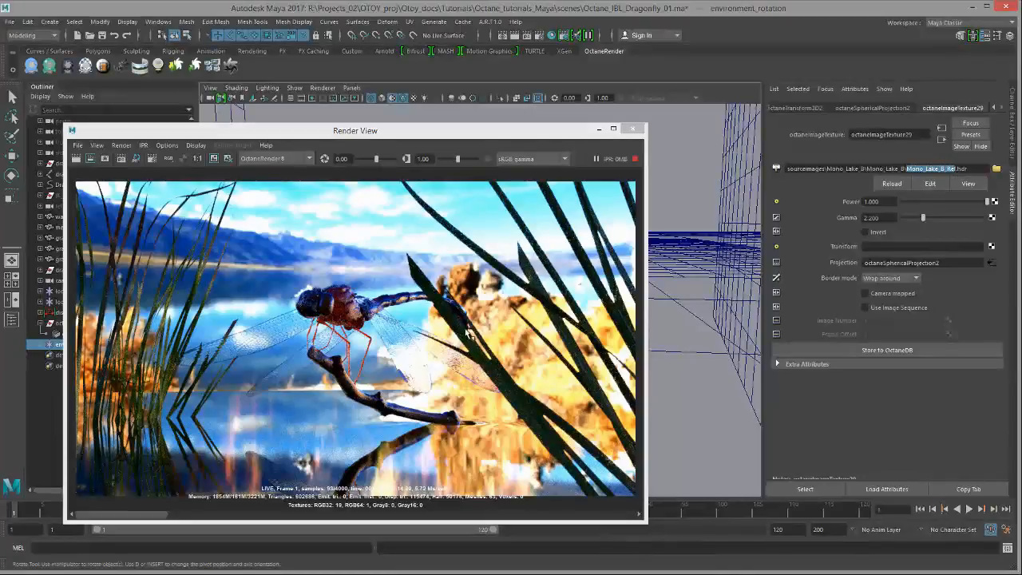
{"action": "left_click", "coordinate": [996, 169]}
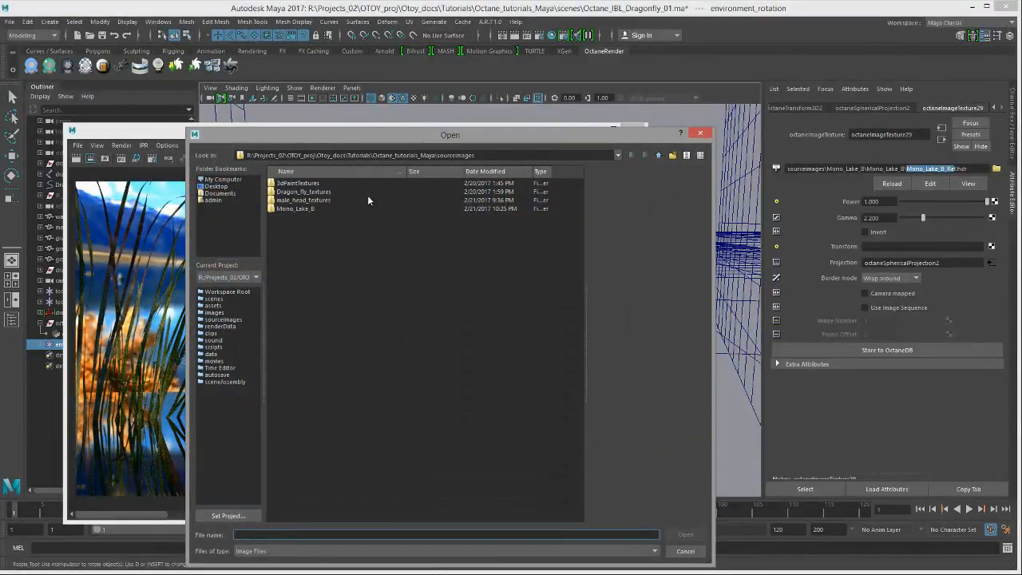
{"action": "double_click", "coordinate": [310, 209]}
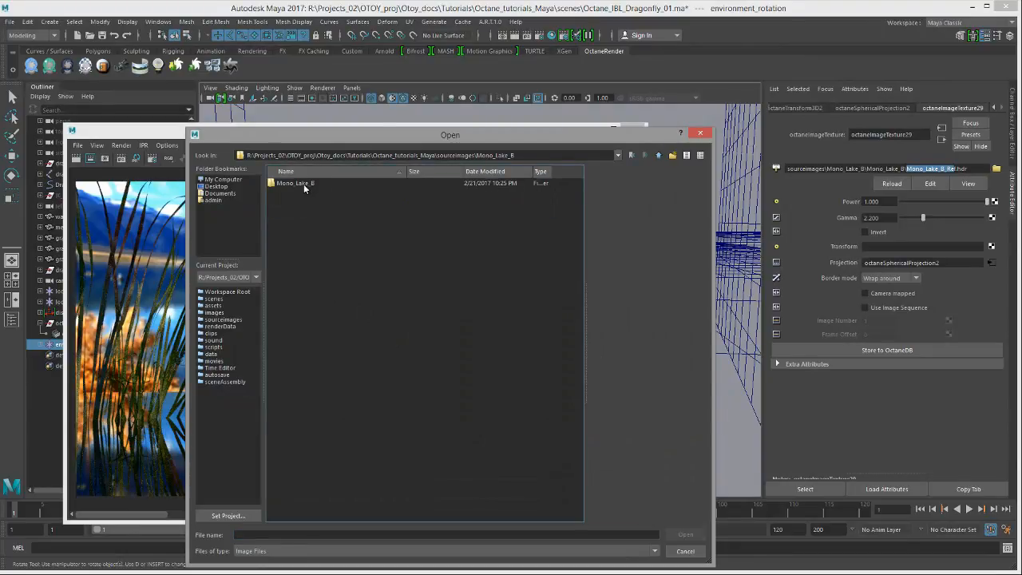
{"action": "double_click", "coordinate": [303, 183]}
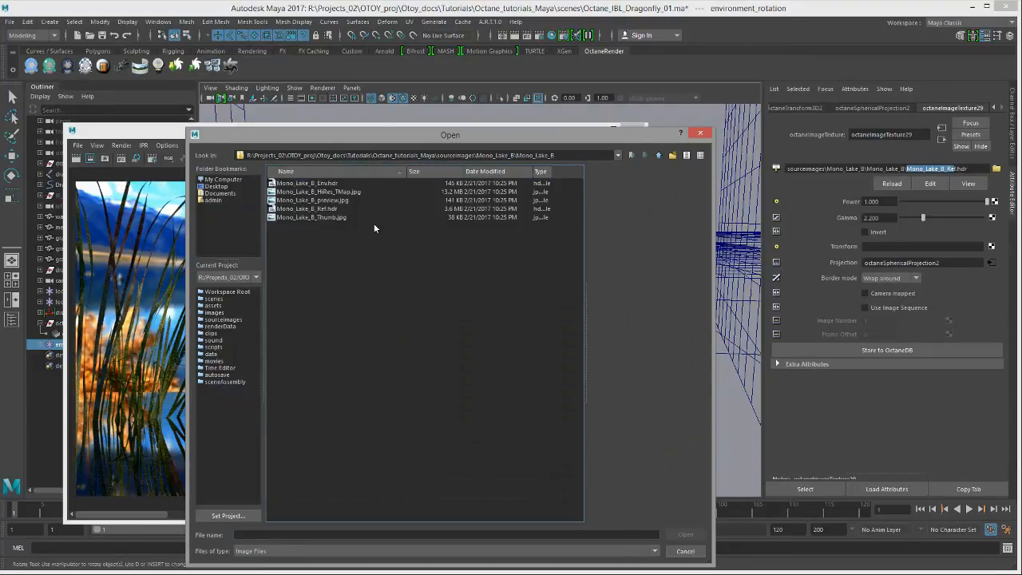
{"action": "left_click", "coordinate": [327, 184]}
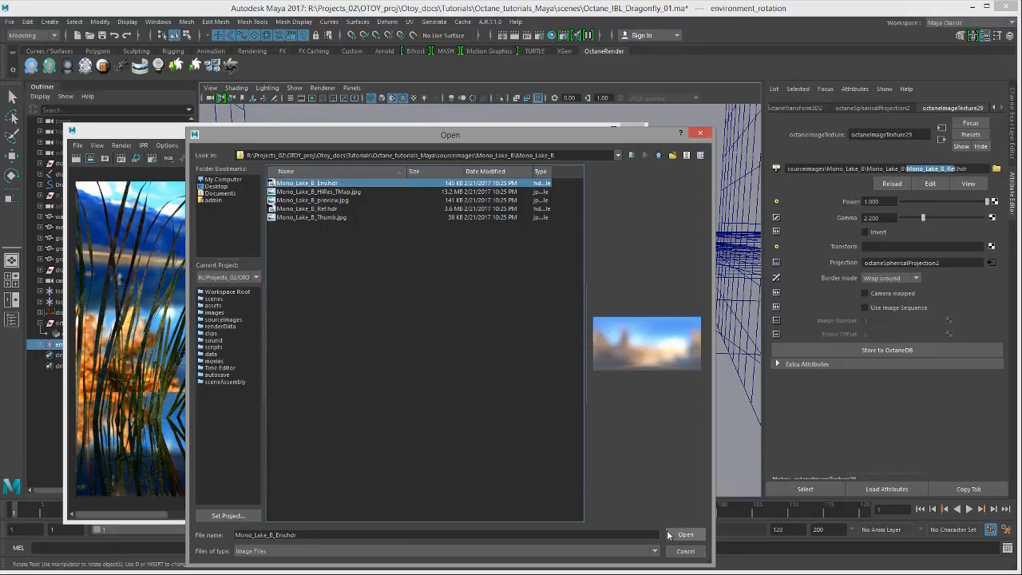
{"action": "left_click", "coordinate": [684, 535]}
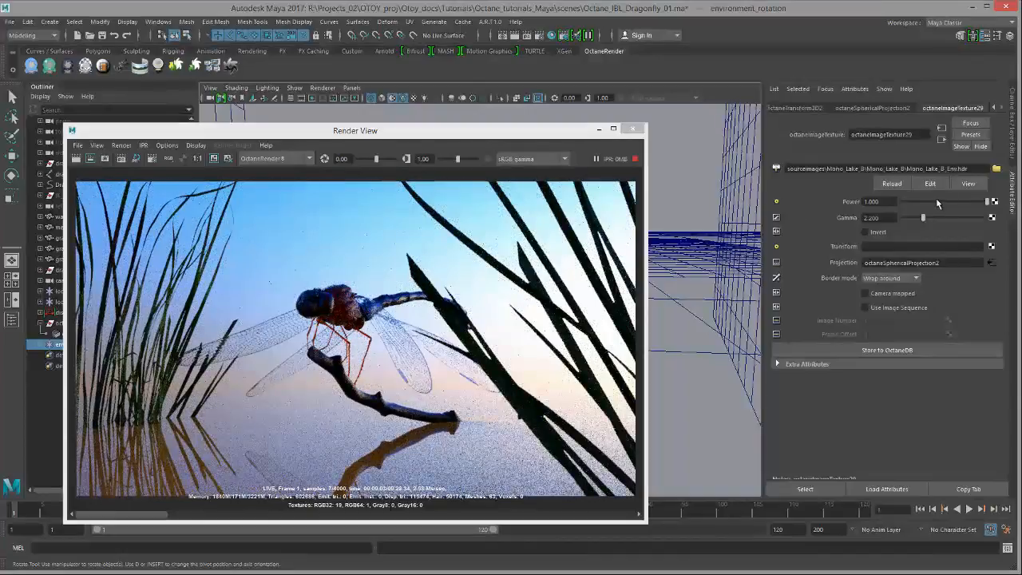
Move the Render View aside, rotate the environment_rotation locator to about 48° in Y, and bring the render back into view.
{"action": "left_click_drag", "start_coordinate": [496, 136], "coordinate": [287, 131]}
{"action": "left_click_drag", "start_coordinate": [477, 344], "coordinate": [490, 337]}
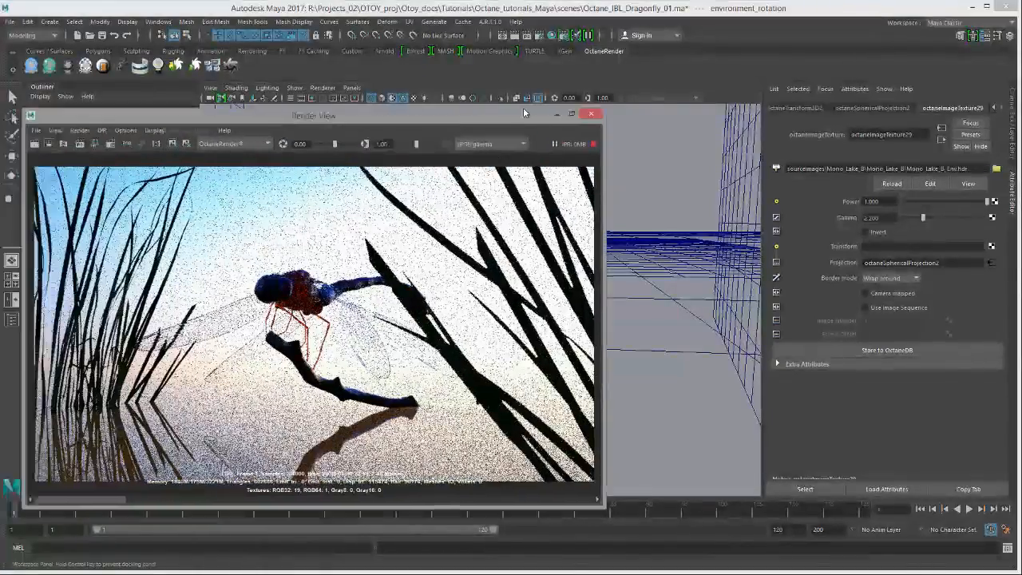
{"action": "left_click_drag", "start_coordinate": [523, 112], "coordinate": [337, 125]}
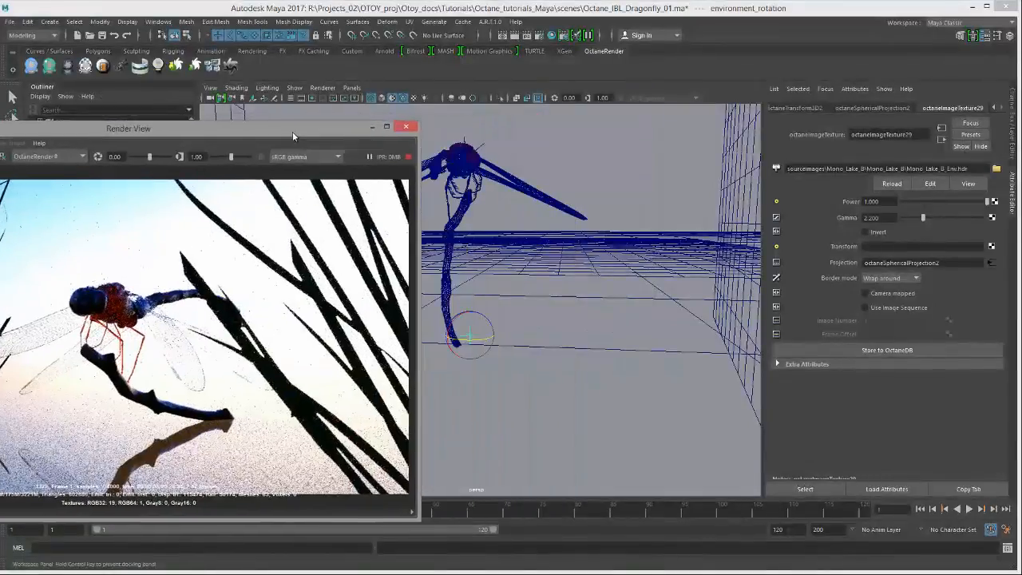
{"action": "left_click_drag", "start_coordinate": [474, 342], "coordinate": [471, 340]}
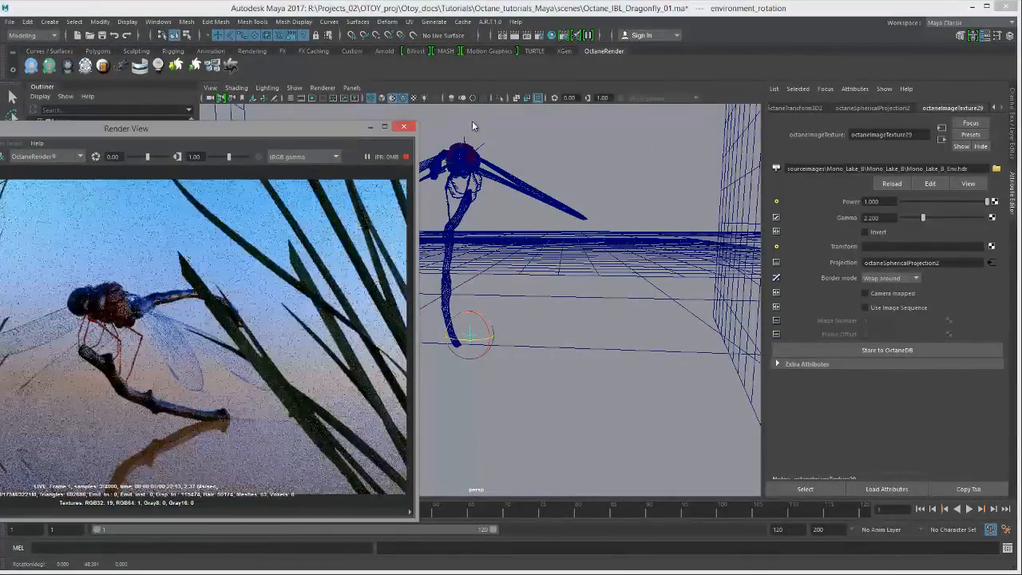
{"action": "left_click_drag", "start_coordinate": [329, 131], "coordinate": [403, 131]}
{"action": "left_click_drag", "start_coordinate": [515, 132], "coordinate": [614, 112]}
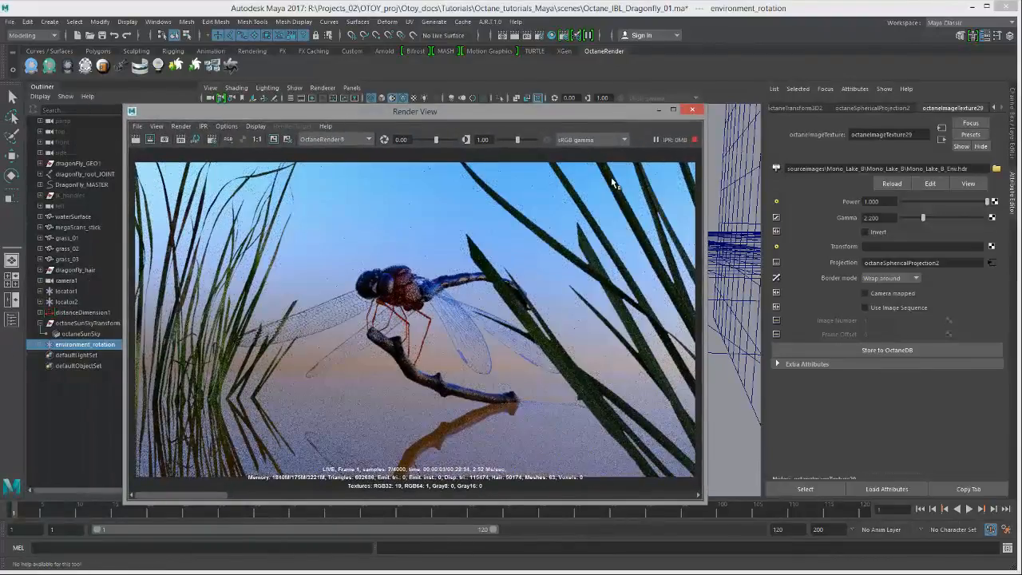